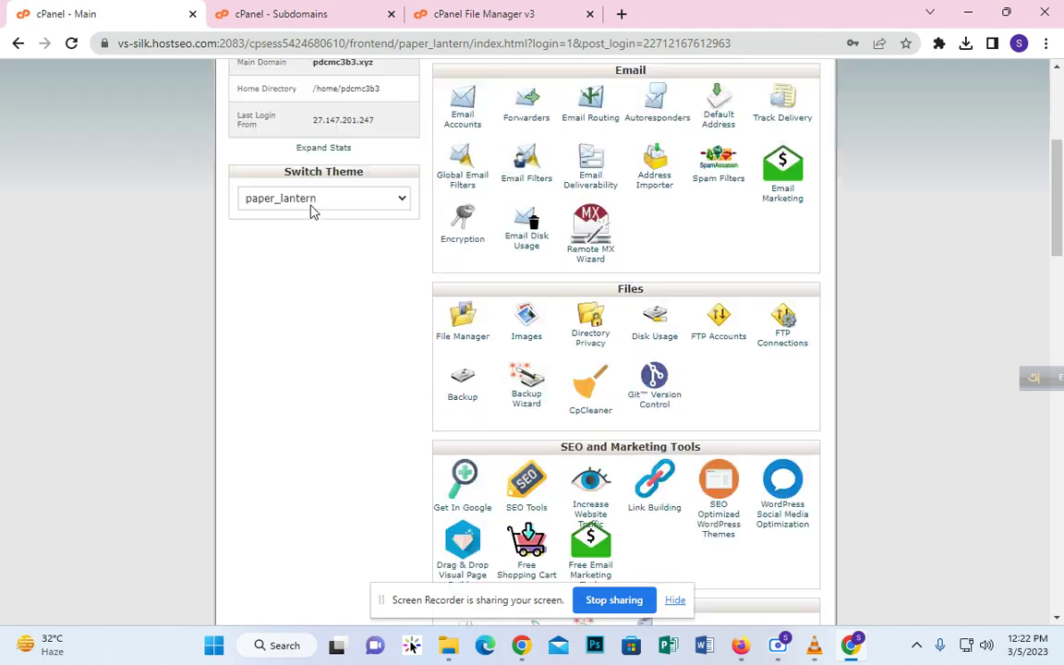
# - Open the Subdomains management page in a new browser tab
pyautogui.scroll(-9, 311, 209)
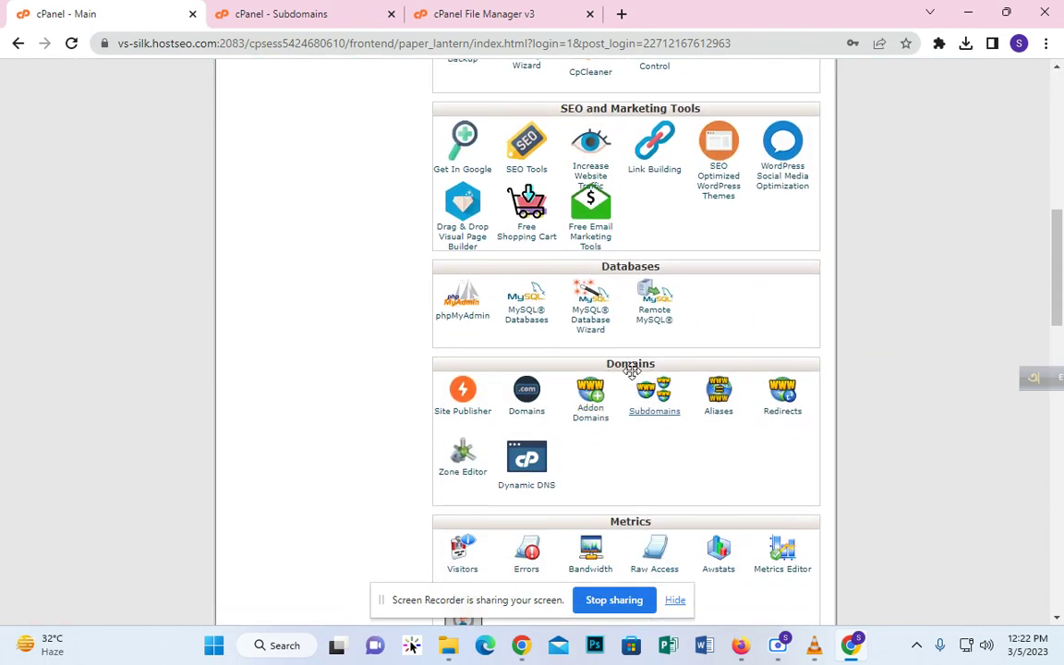
pyautogui.rightClick(658, 418)
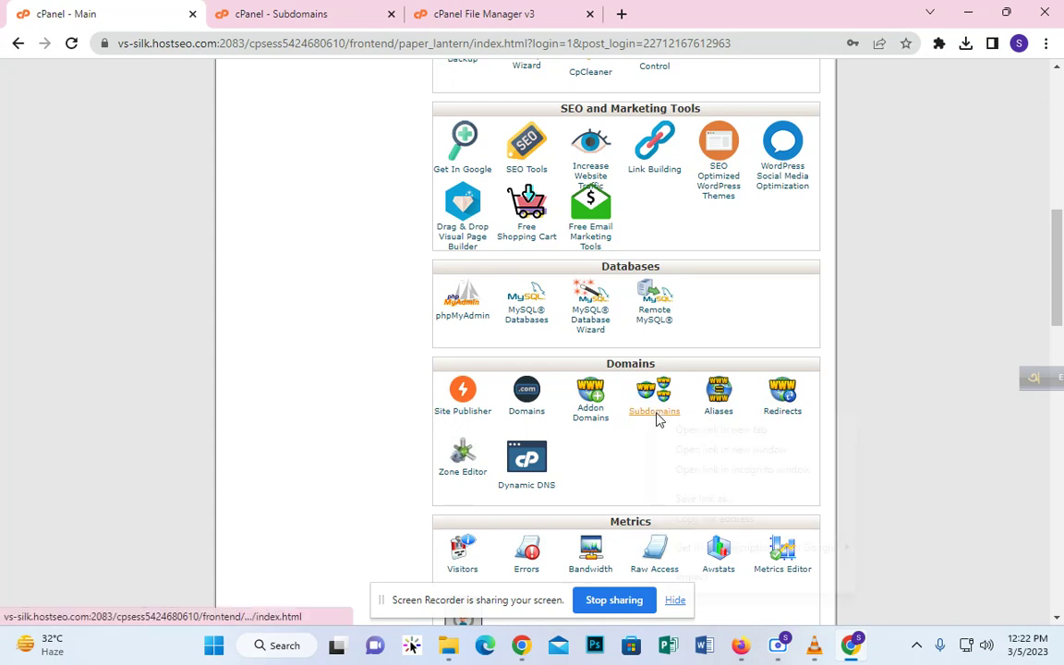
pyautogui.click(695, 431)
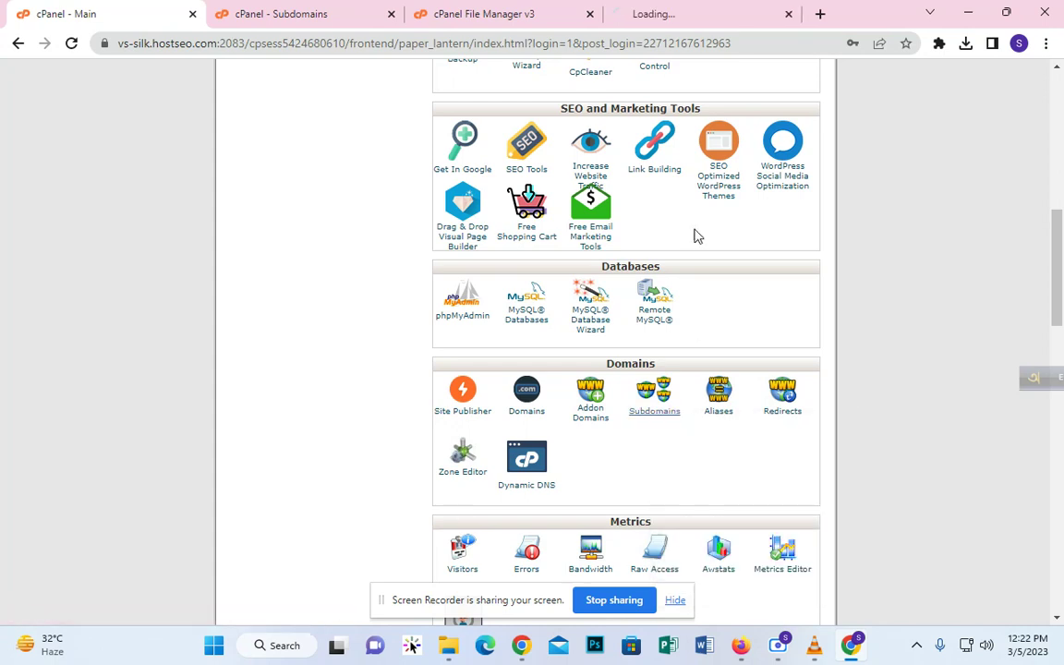
pyautogui.click(724, 12)
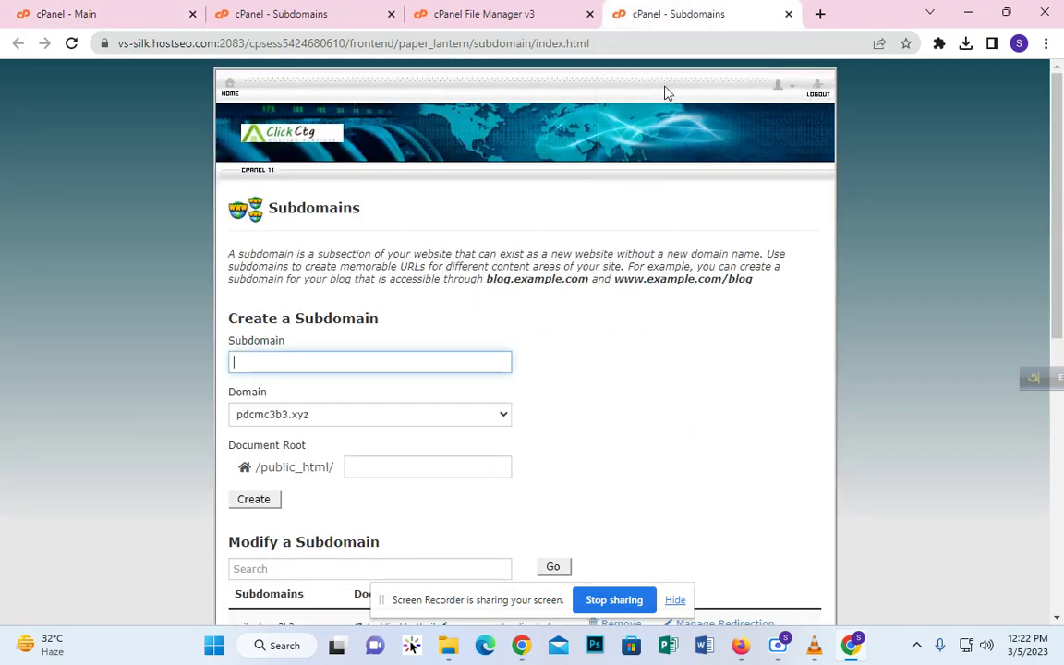
# - Create the subdomain 'asif' with its document root auto-filled as public_html/asif
pyautogui.scroll(-2, 494, 213)
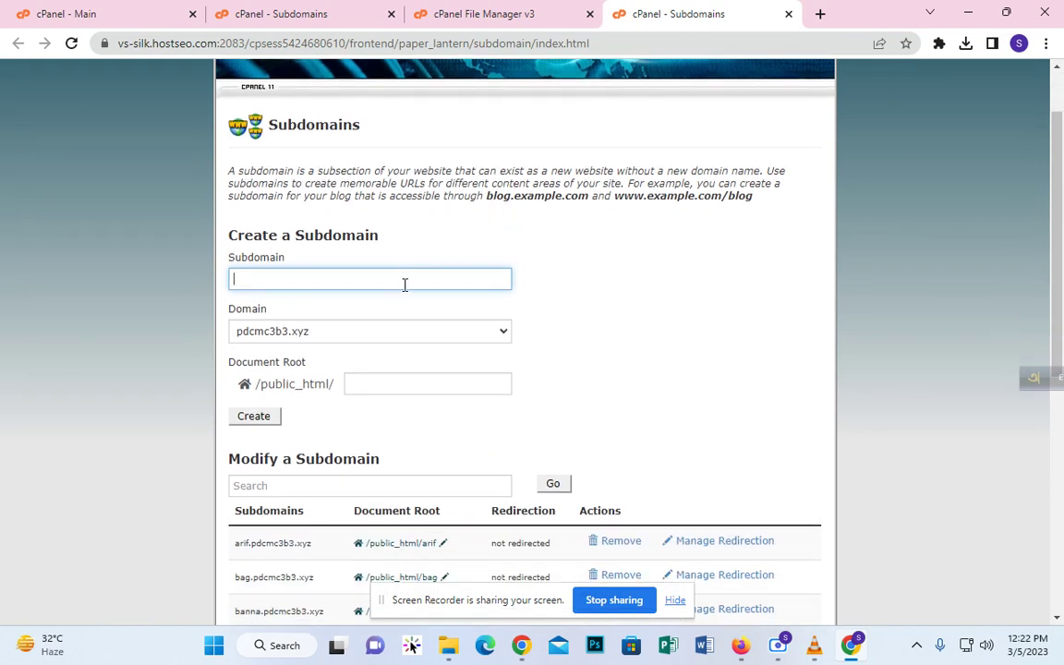
pyautogui.scroll(-4, 403, 305)
pyautogui.scroll(3, 384, 318)
pyautogui.click(335, 197)
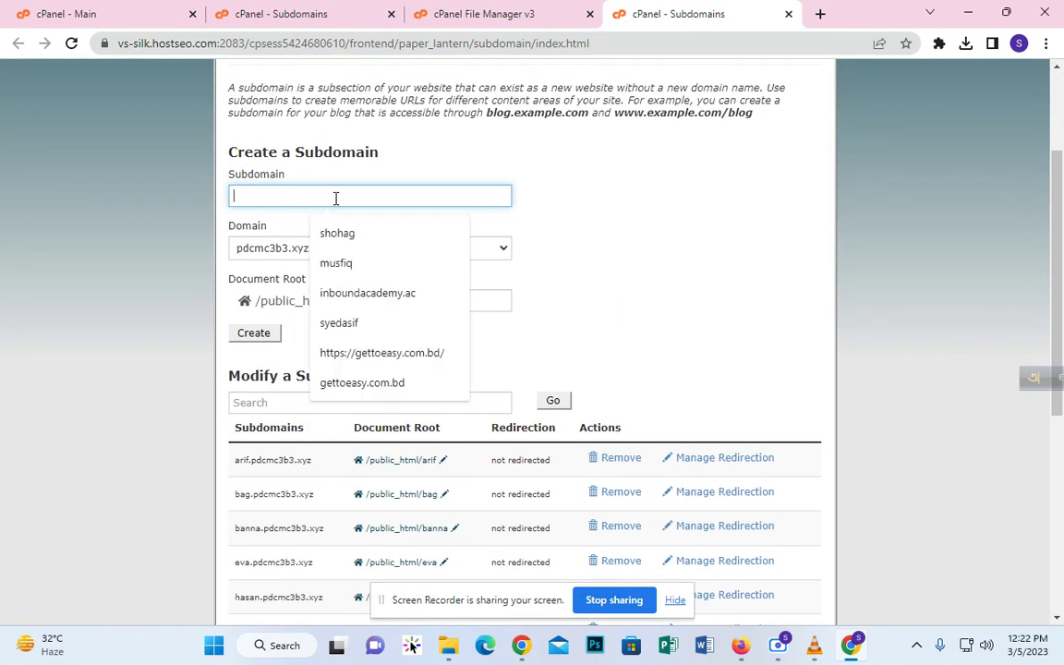
pyautogui.write('asif')
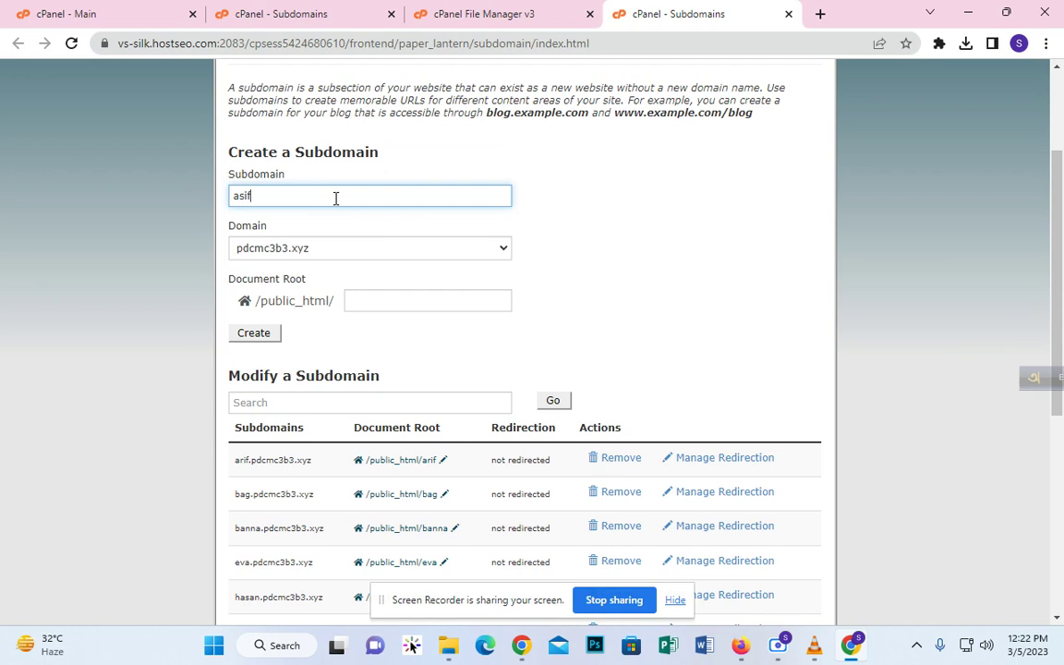
pyautogui.press('Tab')
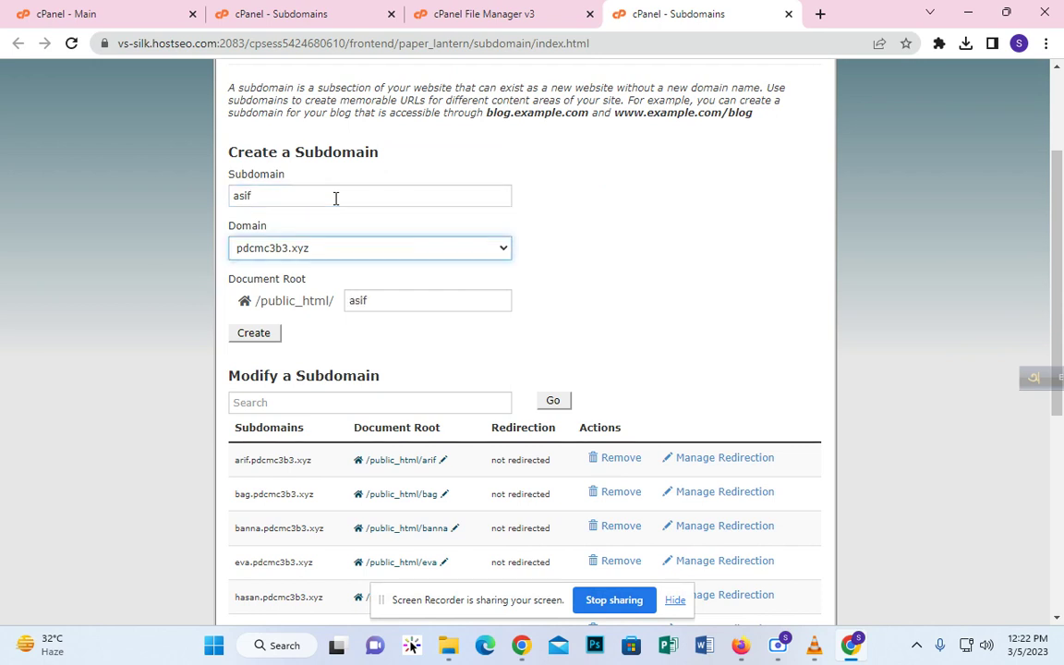
pyautogui.click(273, 338)
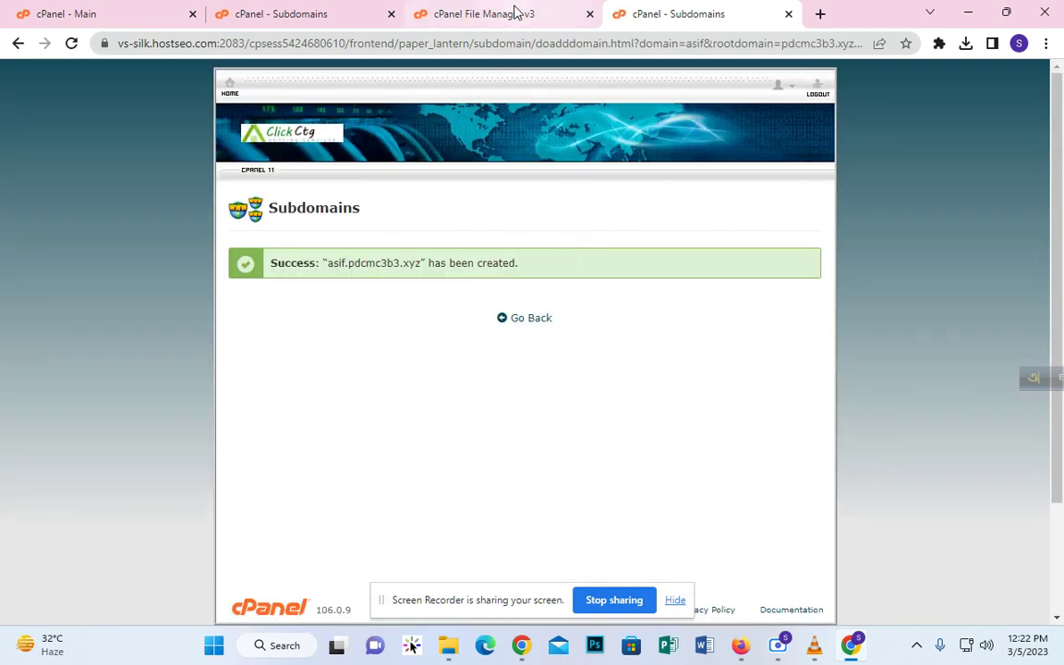
# - Open File Manager in a new tab and browse into public_html
pyautogui.click(147, 9)
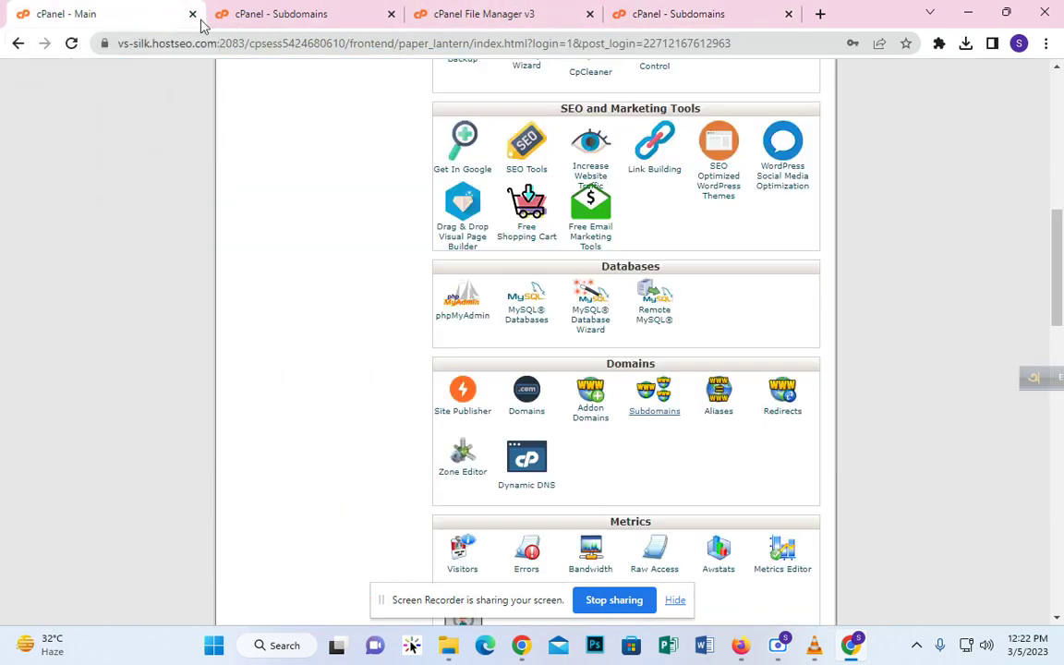
pyautogui.scroll(3, 392, 271)
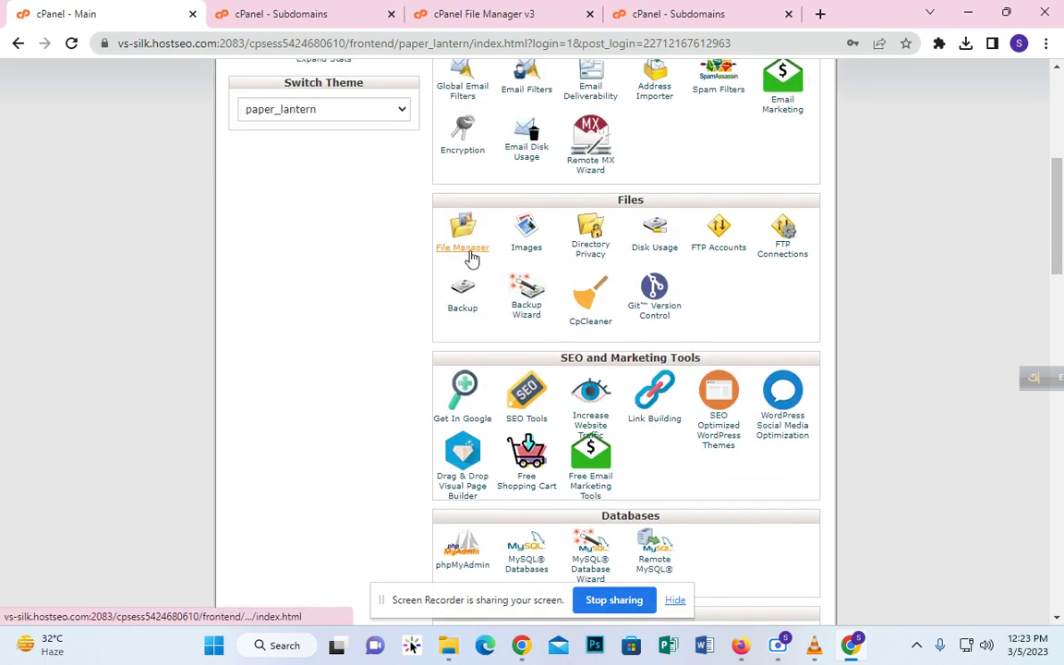
pyautogui.rightClick(468, 248)
pyautogui.click(504, 267)
pyautogui.click(776, 15)
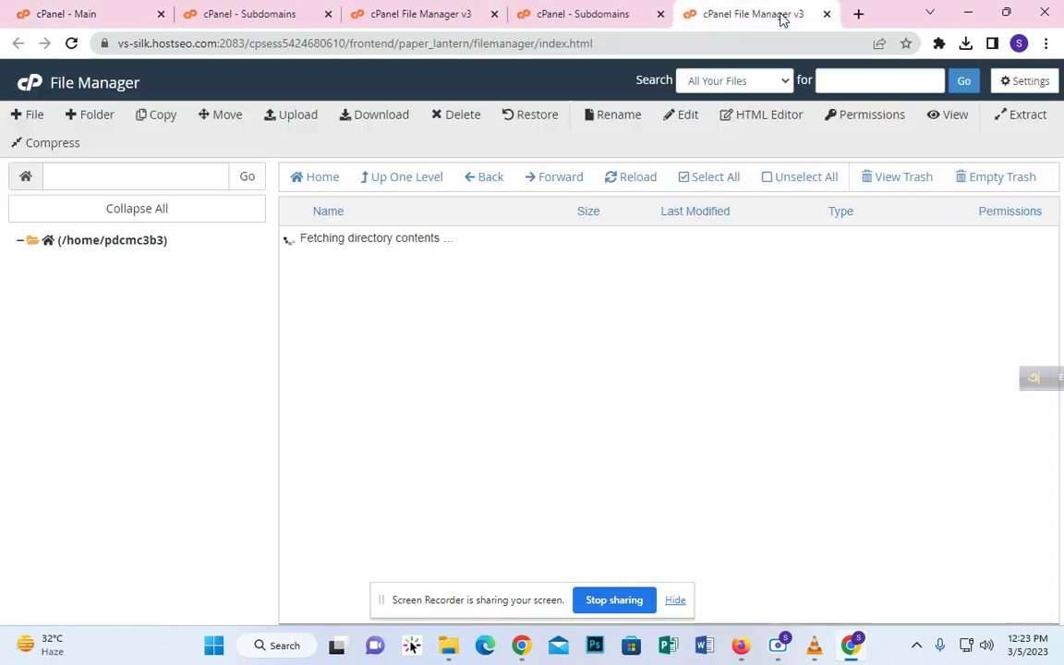
pyautogui.click(114, 350)
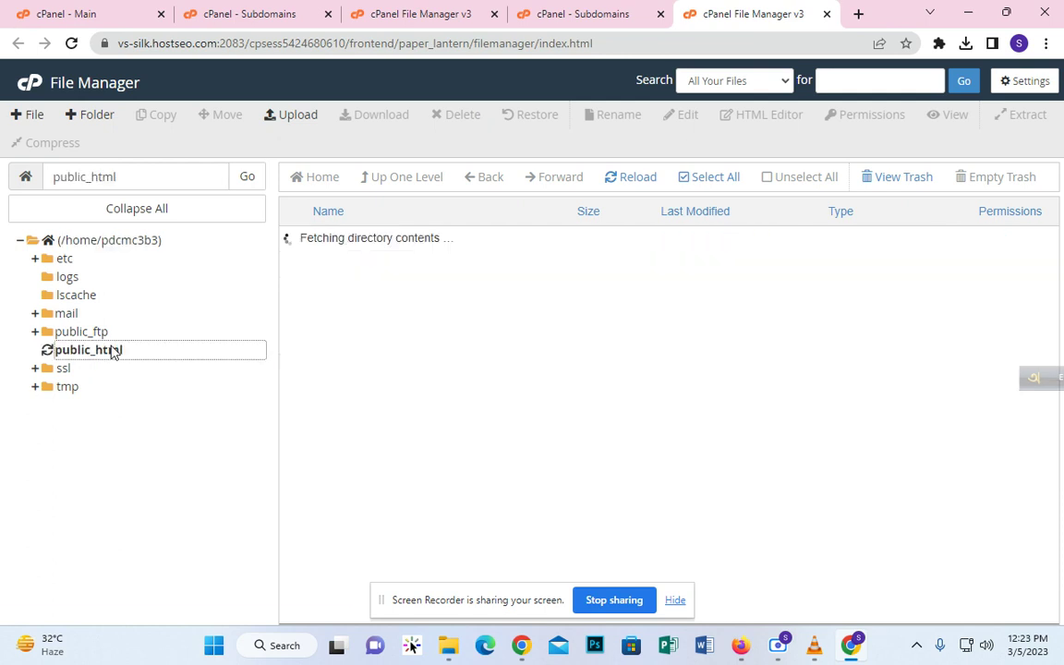
pyautogui.doubleClick(295, 242)
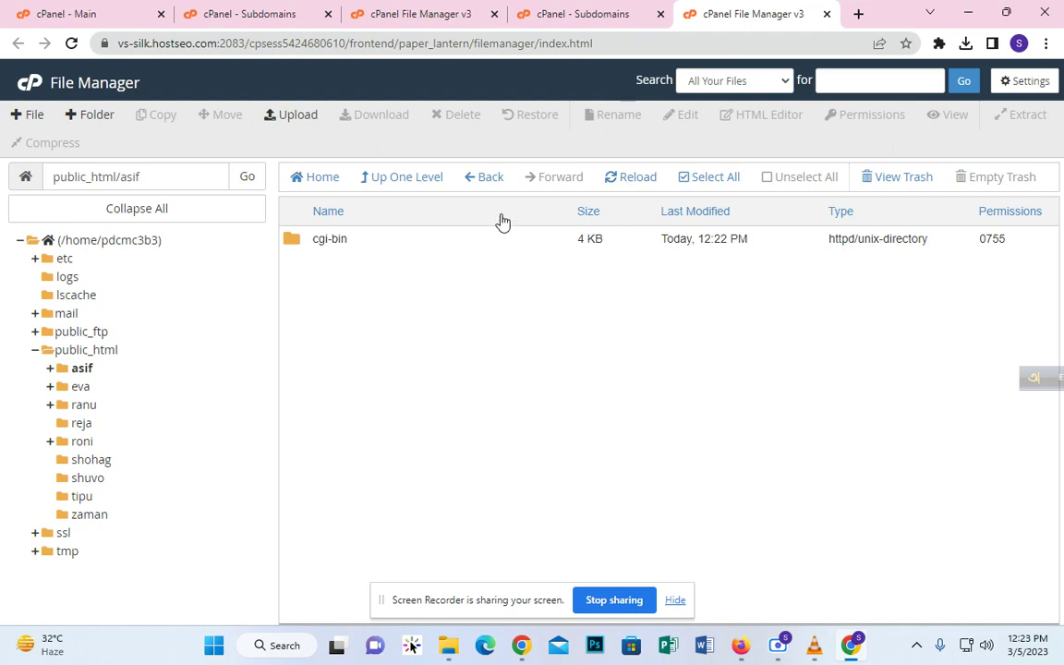
# - Close the duplicate File Manager, reload, enter the asif folder and bring up its Upload page
pyautogui.click(826, 14)
pyautogui.click(530, 13)
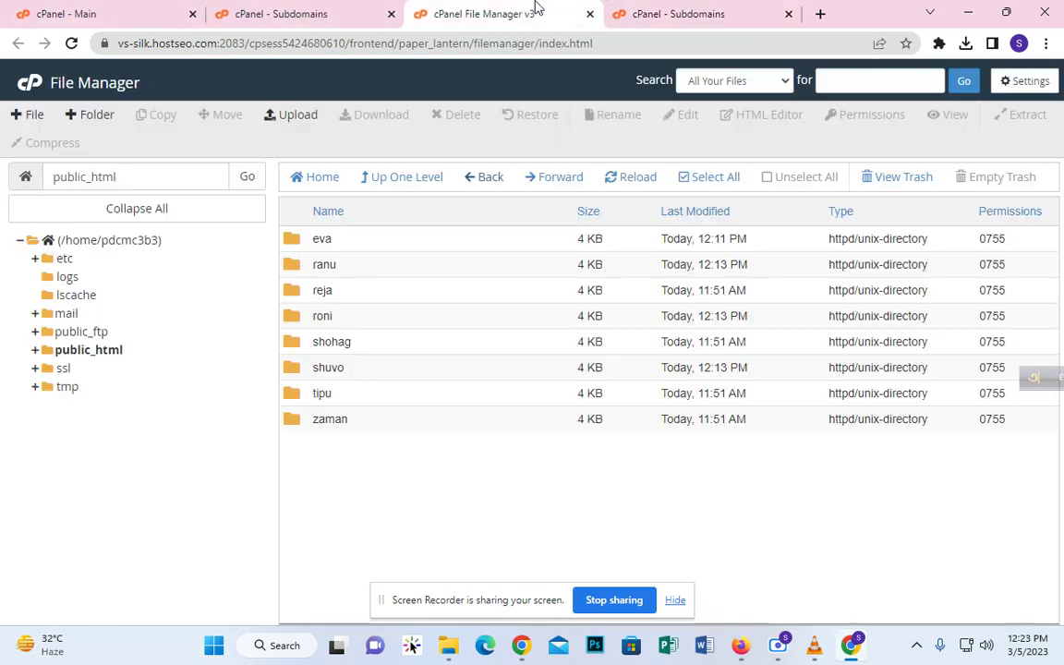
pyautogui.click(647, 180)
pyautogui.click(305, 243)
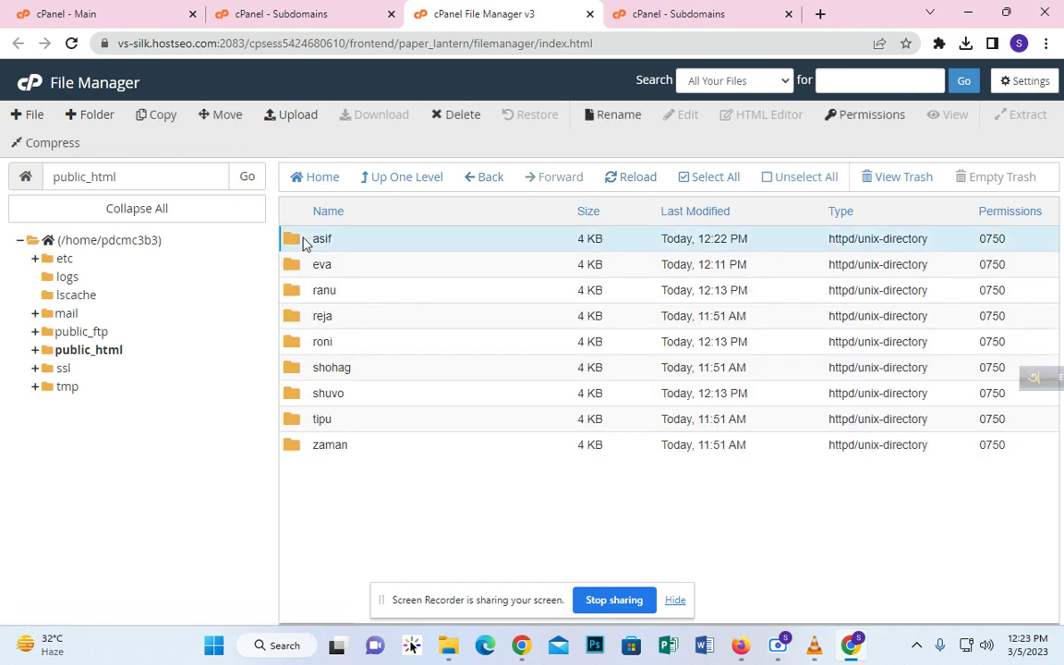
pyautogui.doubleClick(304, 238)
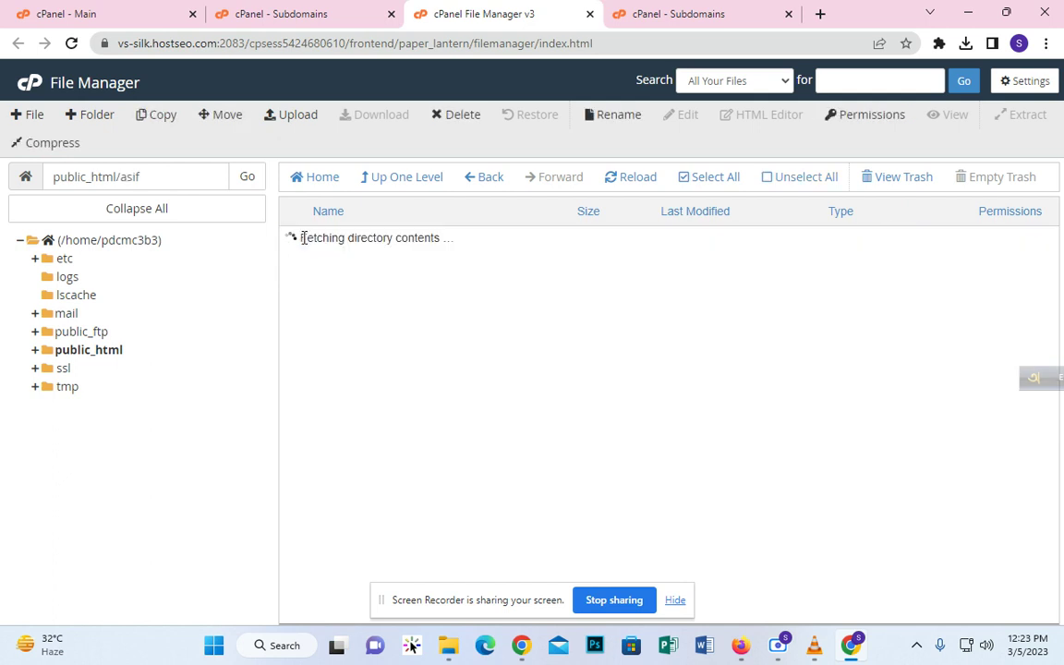
pyautogui.click(312, 118)
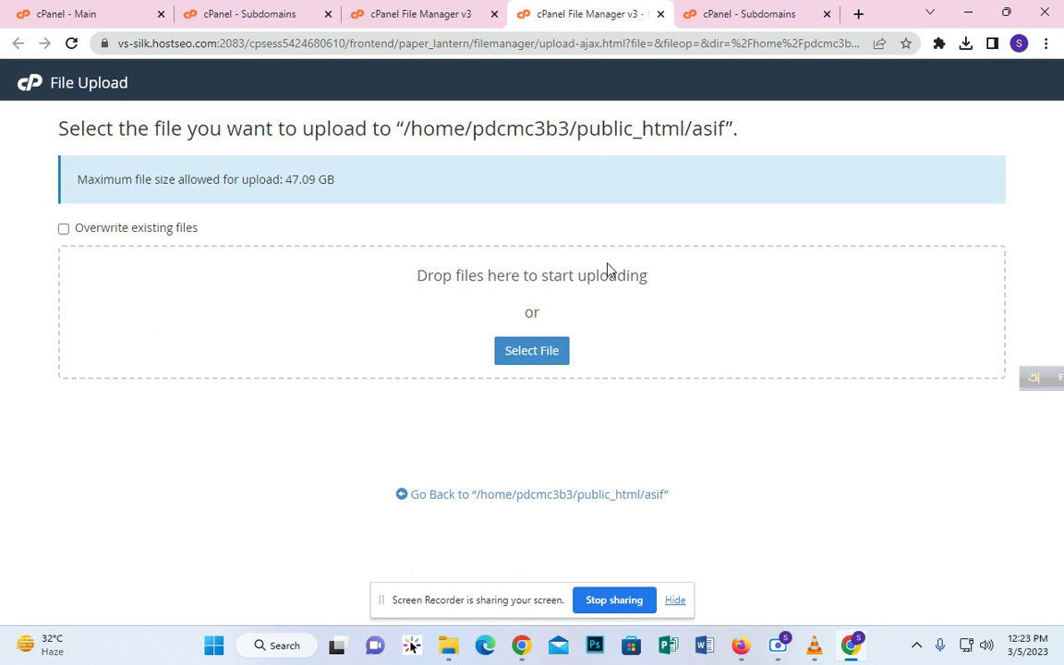
# - Upload wordpress-6.1.1.zip from Downloads into the asif folder and go back to File Manager
pyautogui.click(559, 352)
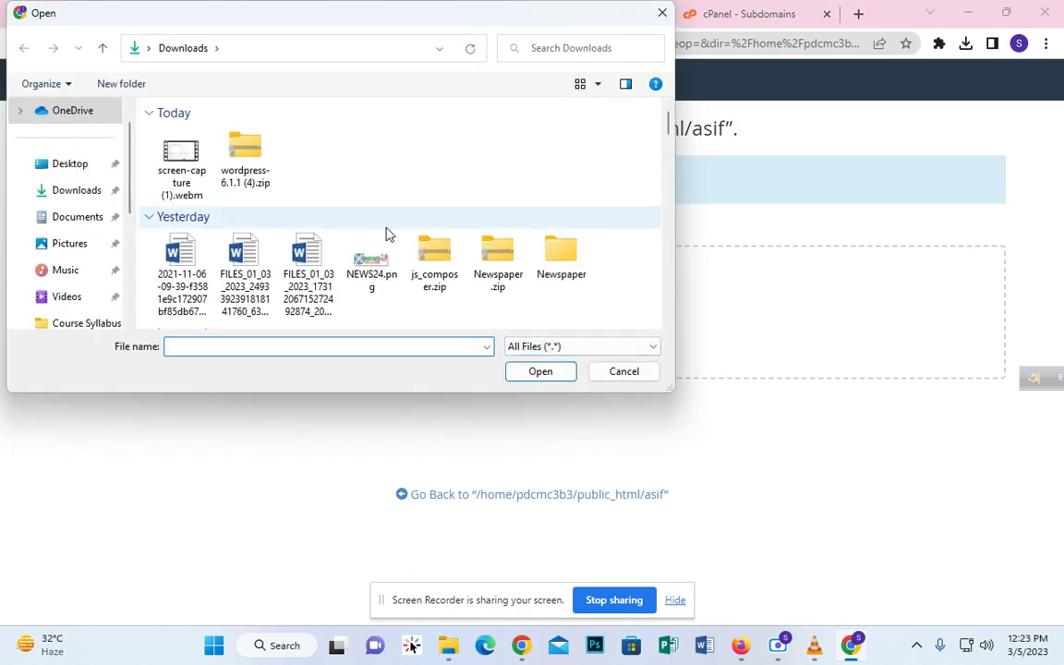
pyautogui.moveTo(669, 124); pyautogui.dragTo(671, 186)
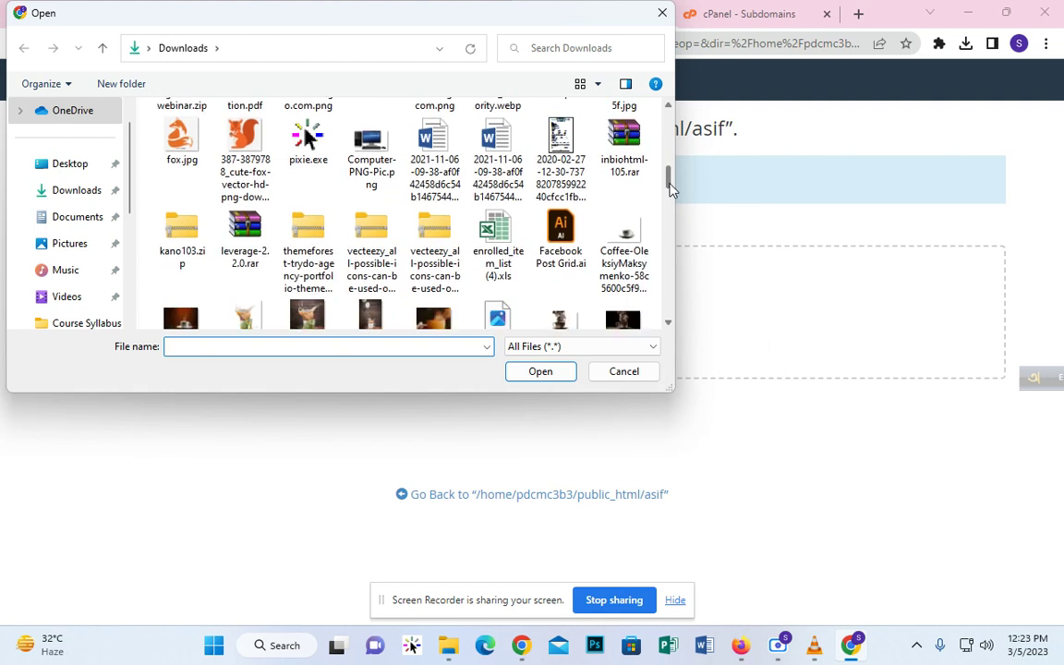
pyautogui.click(266, 343)
pyautogui.write('word')
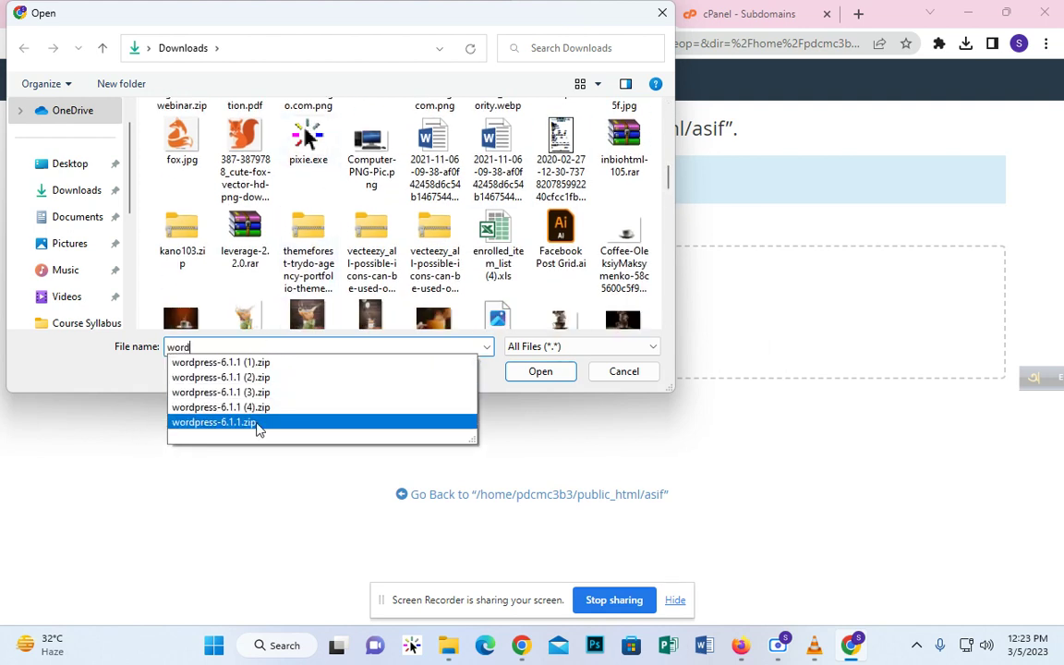
pyautogui.click(256, 425)
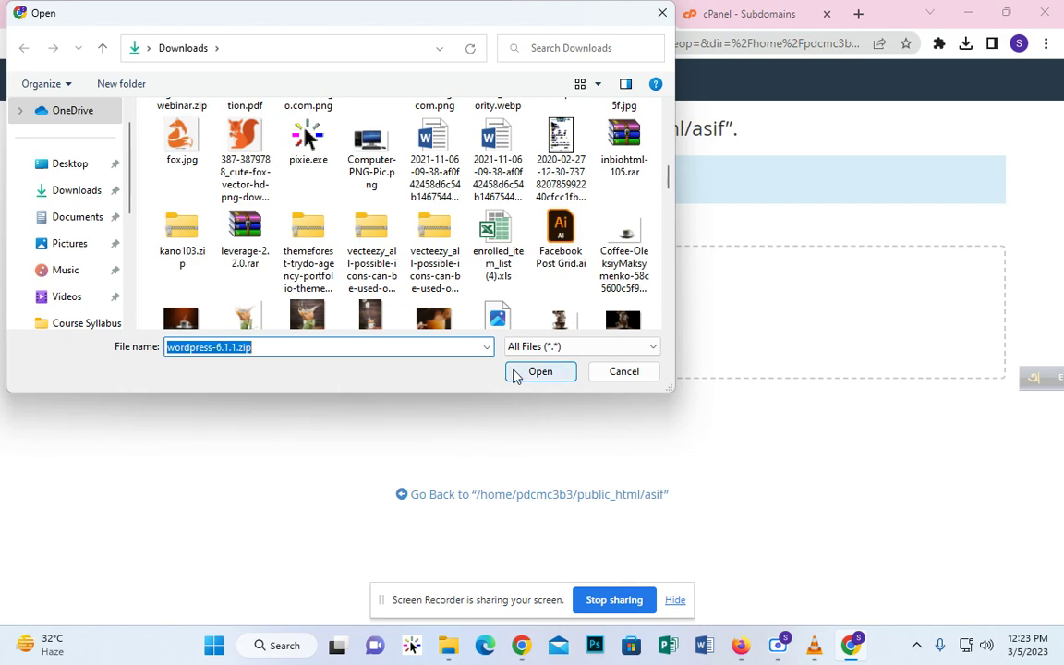
pyautogui.click(515, 373)
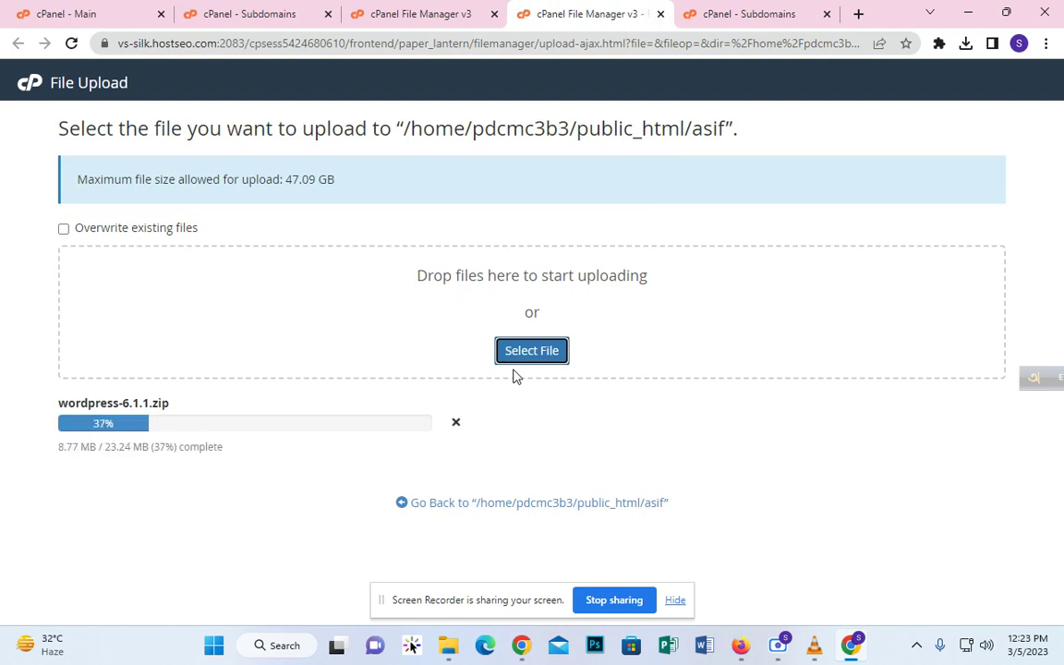
pyautogui.click(467, 12)
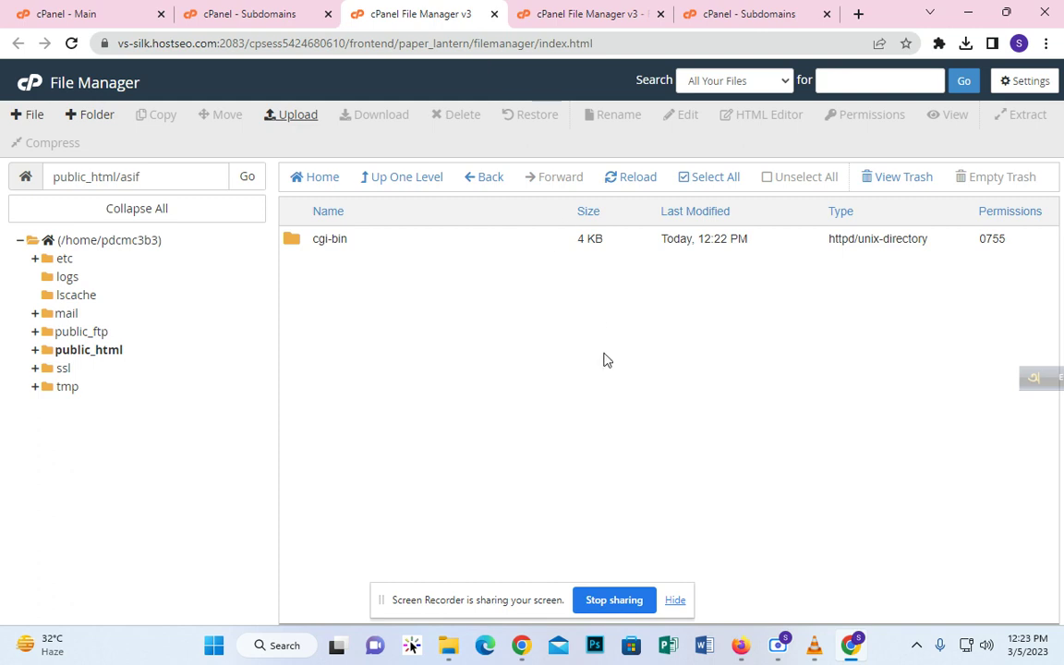
# - Extract wordpress-6.1.1.zip inside public_html/asif and reload to show the wordpress folder
pyautogui.click(638, 178)
pyautogui.click(295, 274)
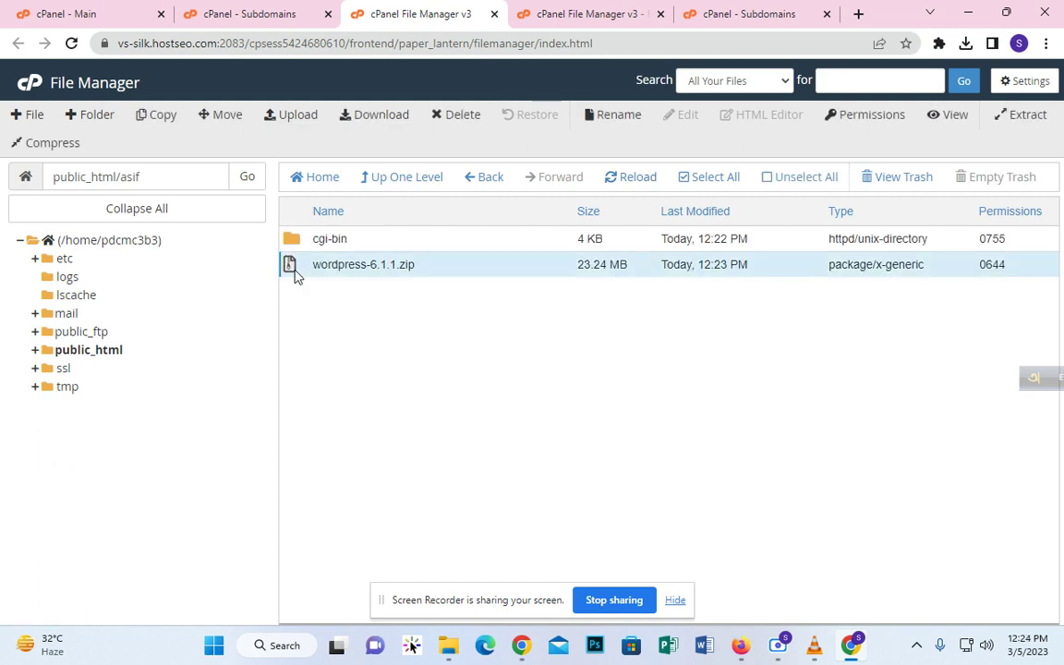
pyautogui.rightClick(296, 274)
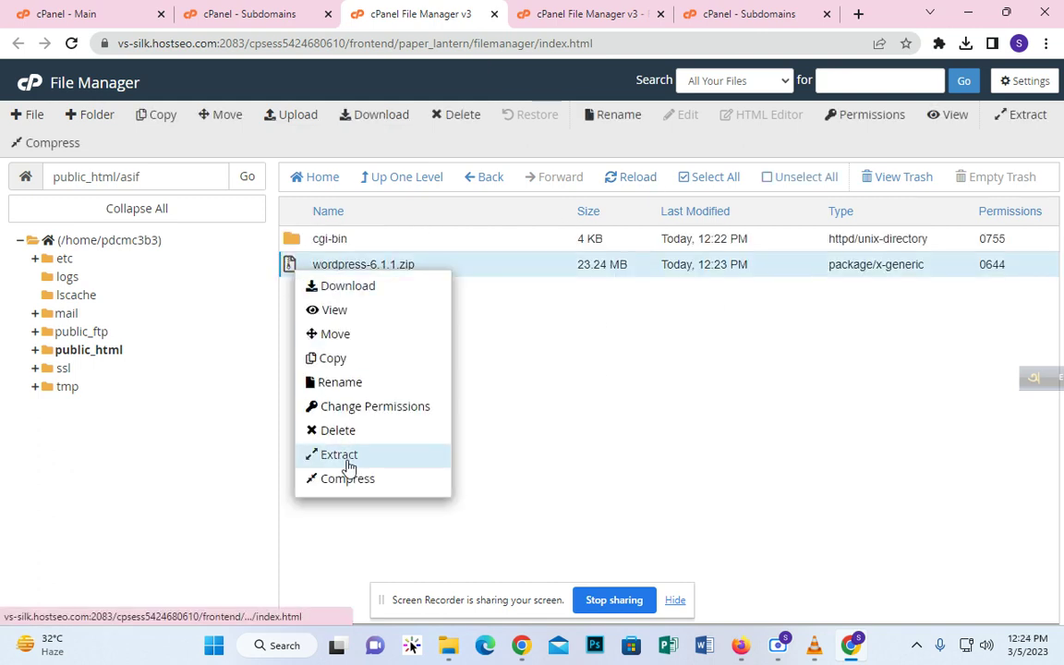
pyautogui.click(349, 465)
pyautogui.click(665, 430)
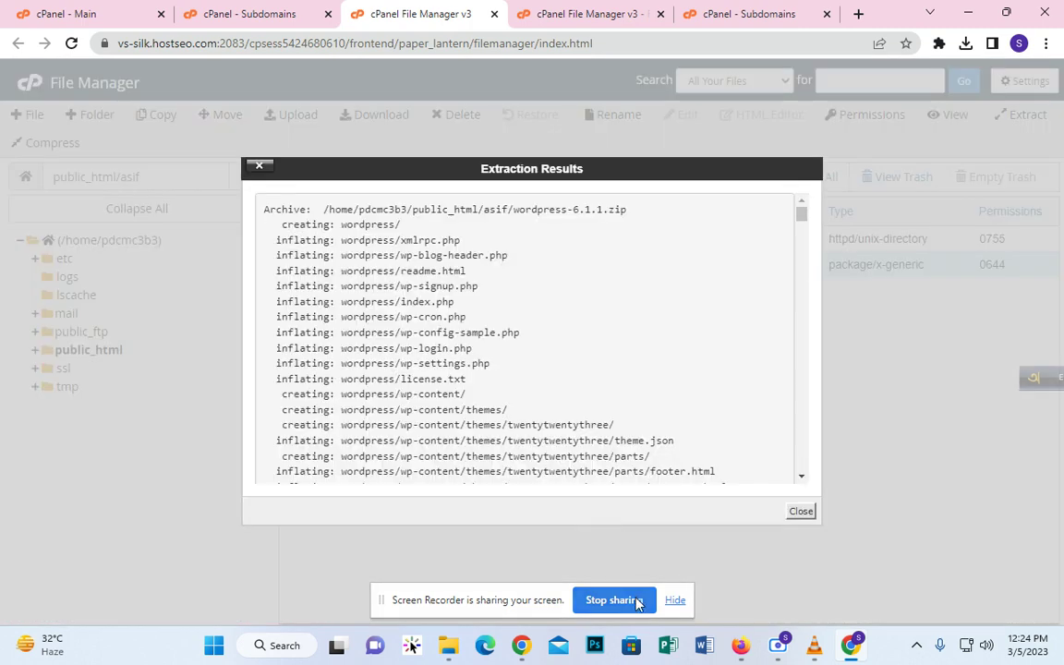
pyautogui.click(801, 511)
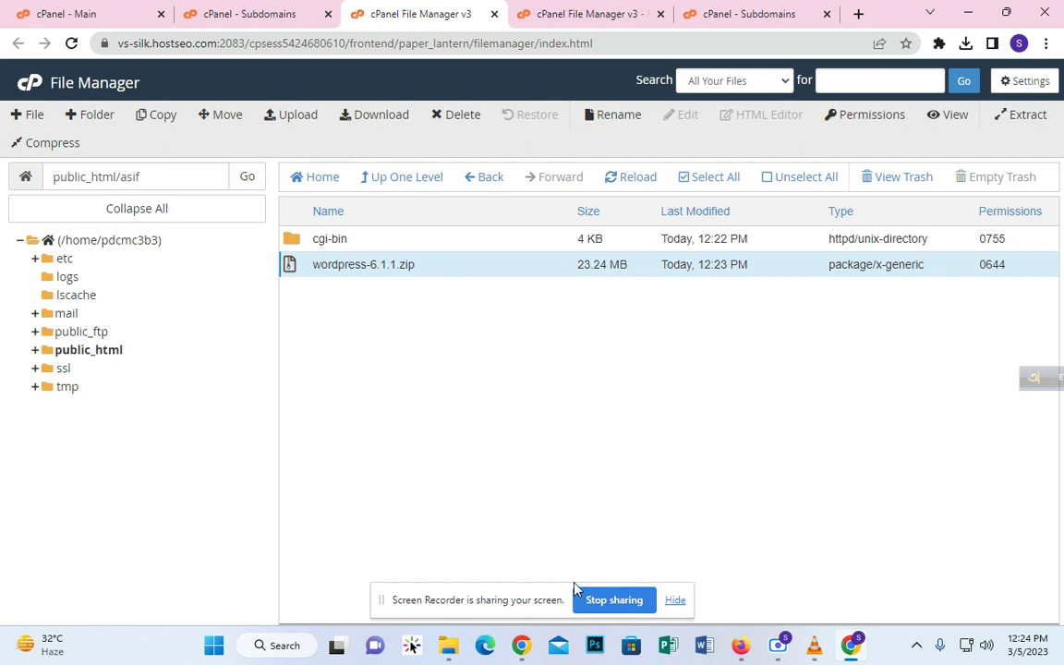
pyautogui.click(658, 179)
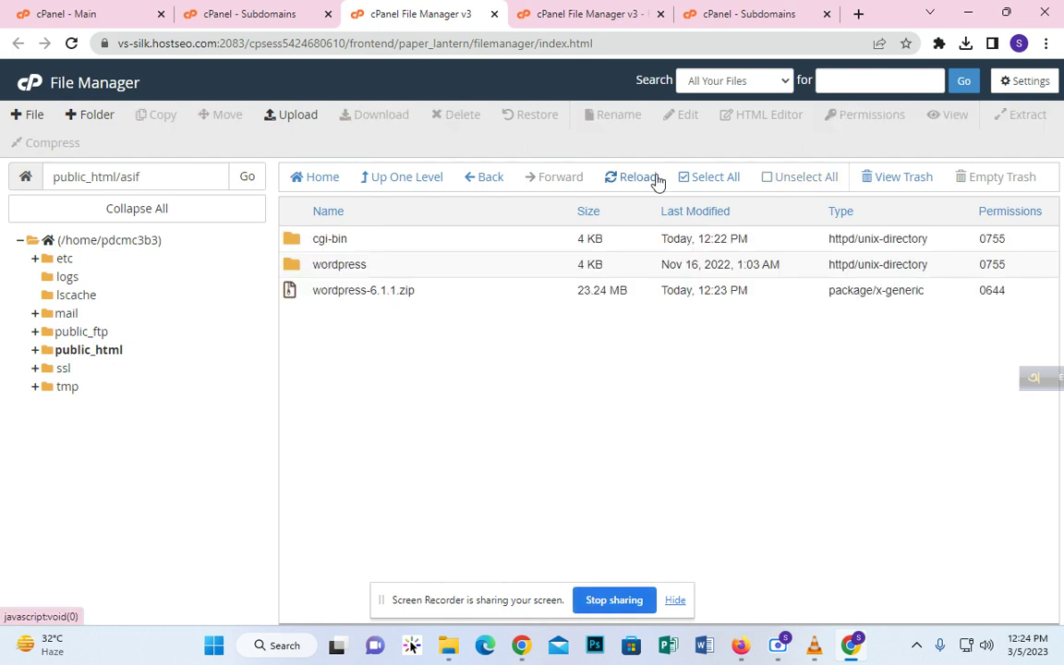
# - Move every file from the wordpress subfolder into /public_html/asif/, then go back to cPanel home
pyautogui.doubleClick(298, 273)
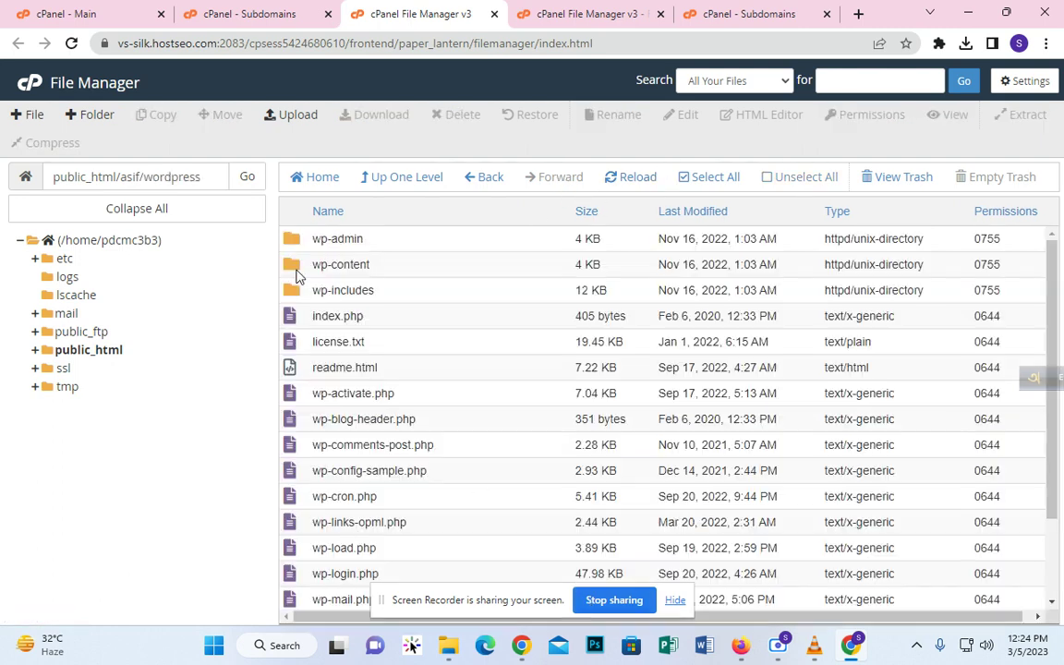
pyautogui.click(711, 176)
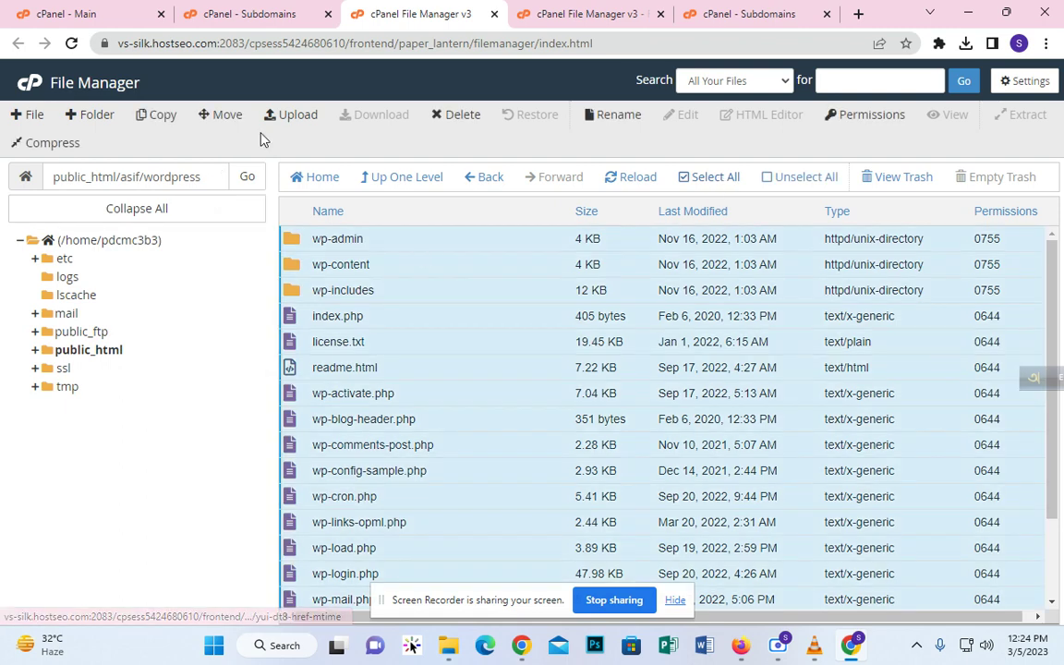
pyautogui.click(227, 115)
pyautogui.click(631, 420)
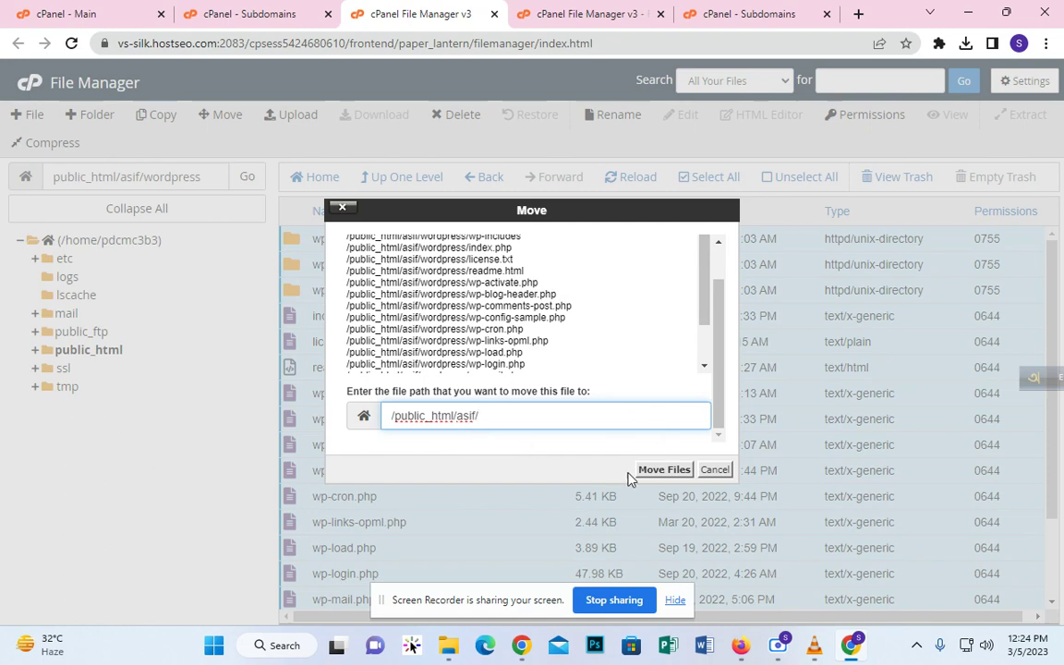
pyautogui.click(663, 470)
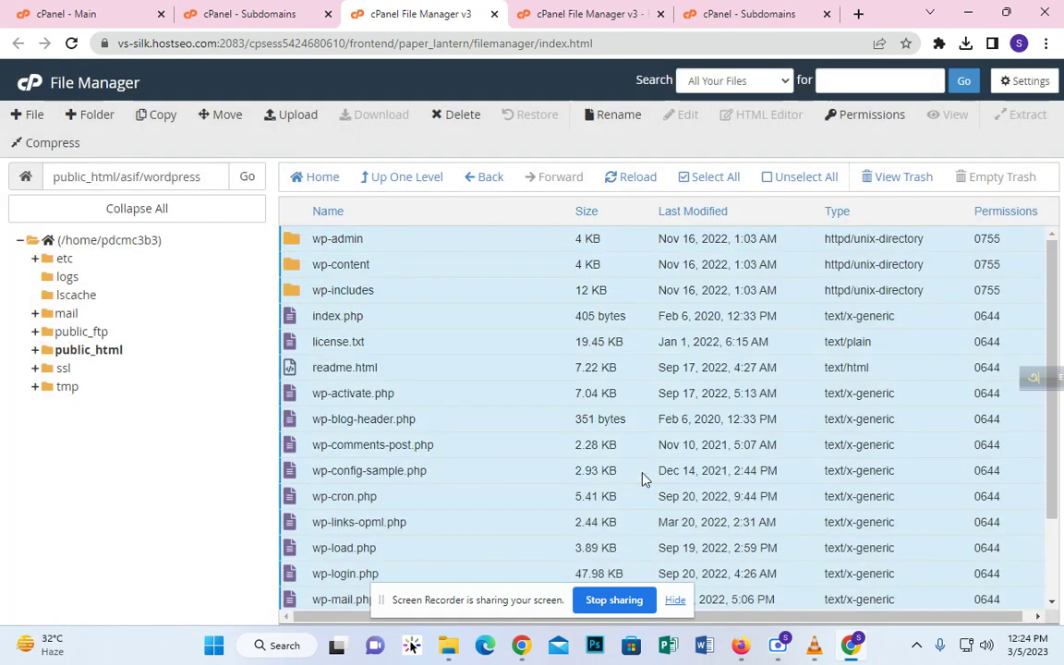
pyautogui.click(490, 177)
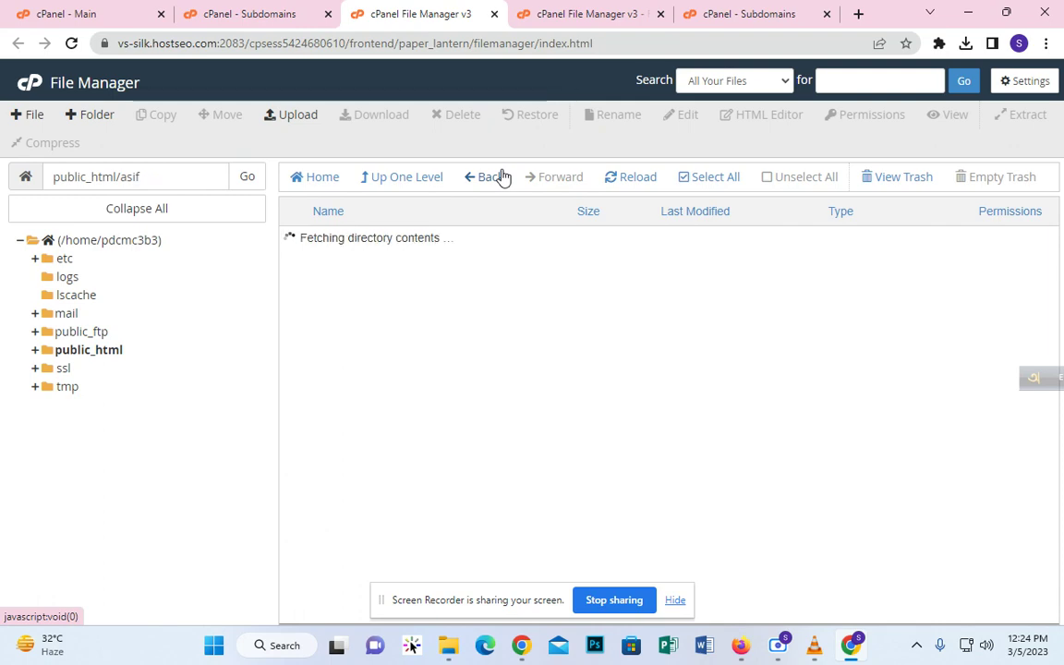
pyautogui.scroll(-2, 411, 240)
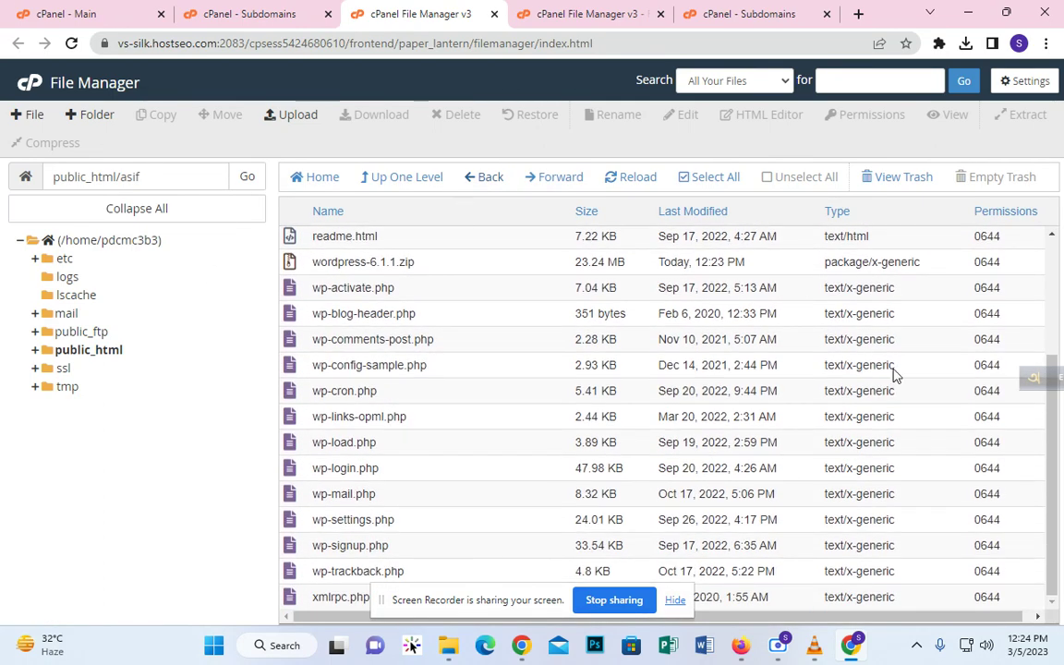
pyautogui.click(109, 9)
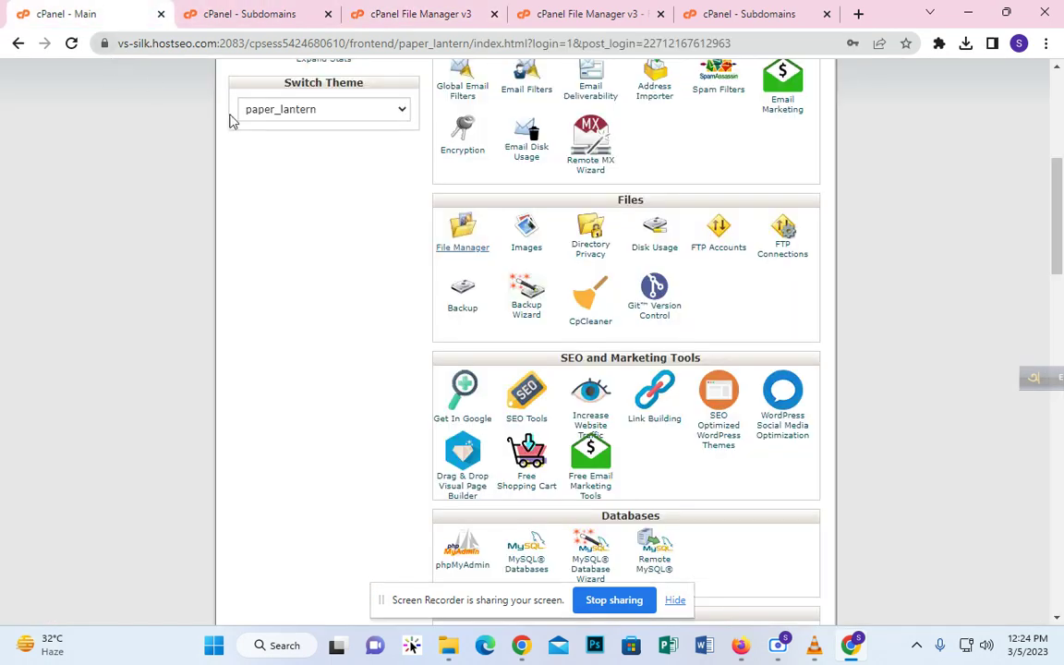
# - Open the MySQL Database Wizard from the Databases section in a new tab
pyautogui.scroll(3, 746, 356)
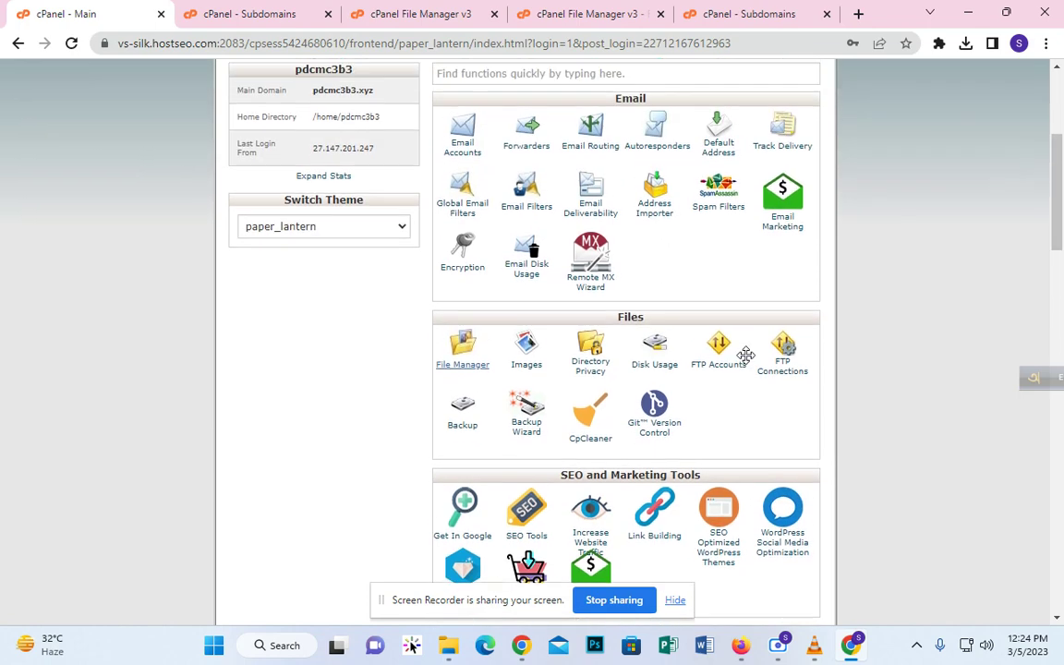
pyautogui.scroll(-6, 705, 365)
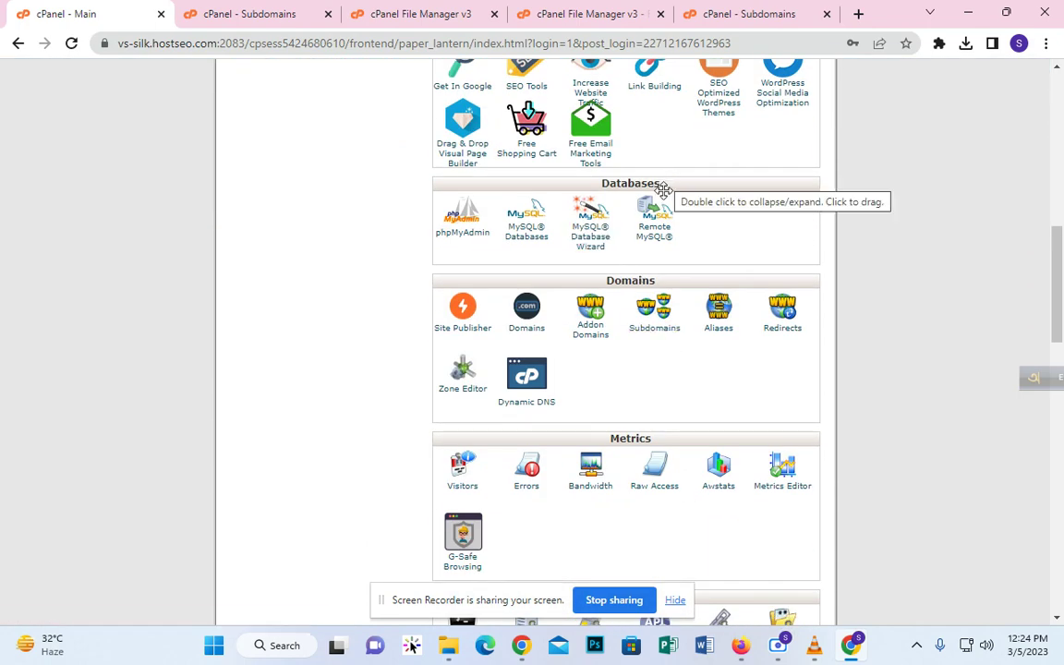
pyautogui.scroll(3, 700, 305)
pyautogui.scroll(-3, 700, 319)
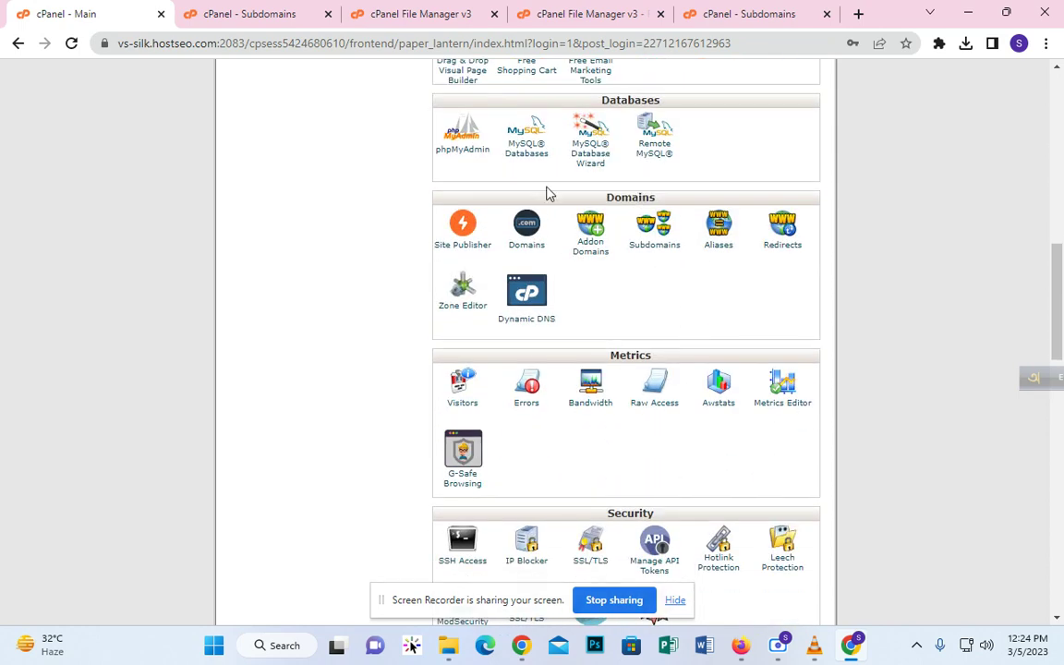
pyautogui.rightClick(603, 169)
pyautogui.click(647, 179)
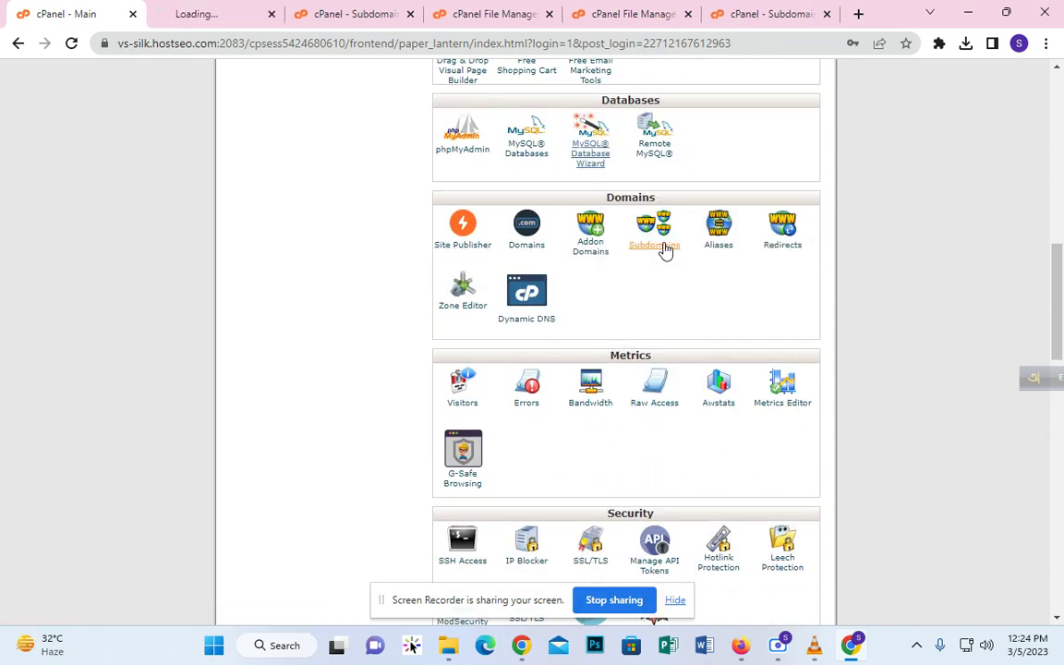
pyautogui.click(235, 11)
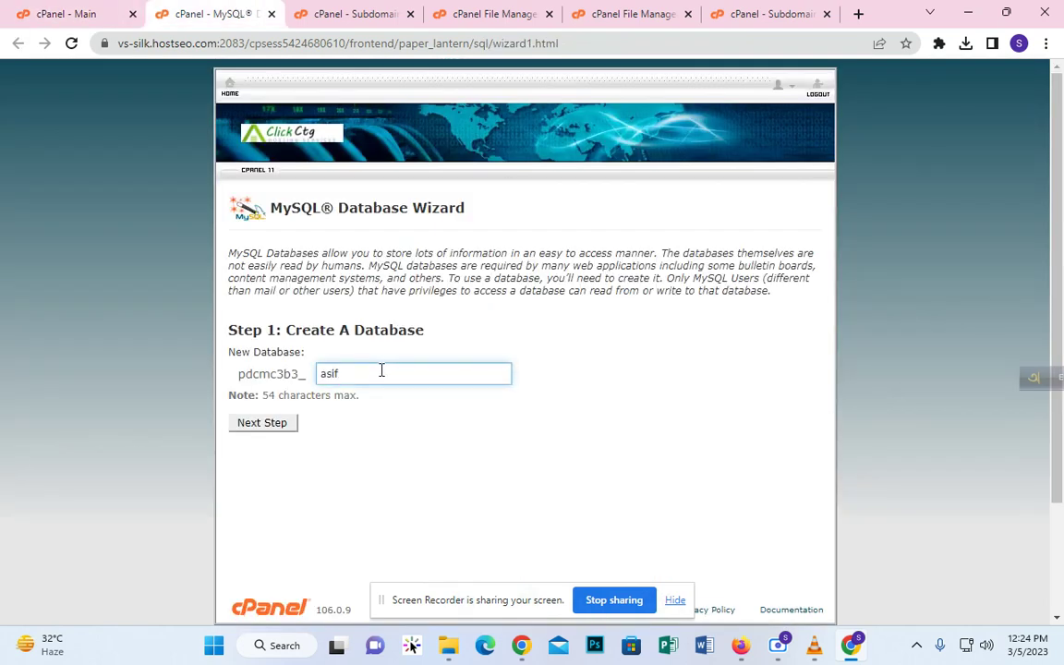
# - Create database pdcmc3b3_asif, then add user asif with a strong password entered twice
pyautogui.press('Tab')
pyautogui.click(291, 424)
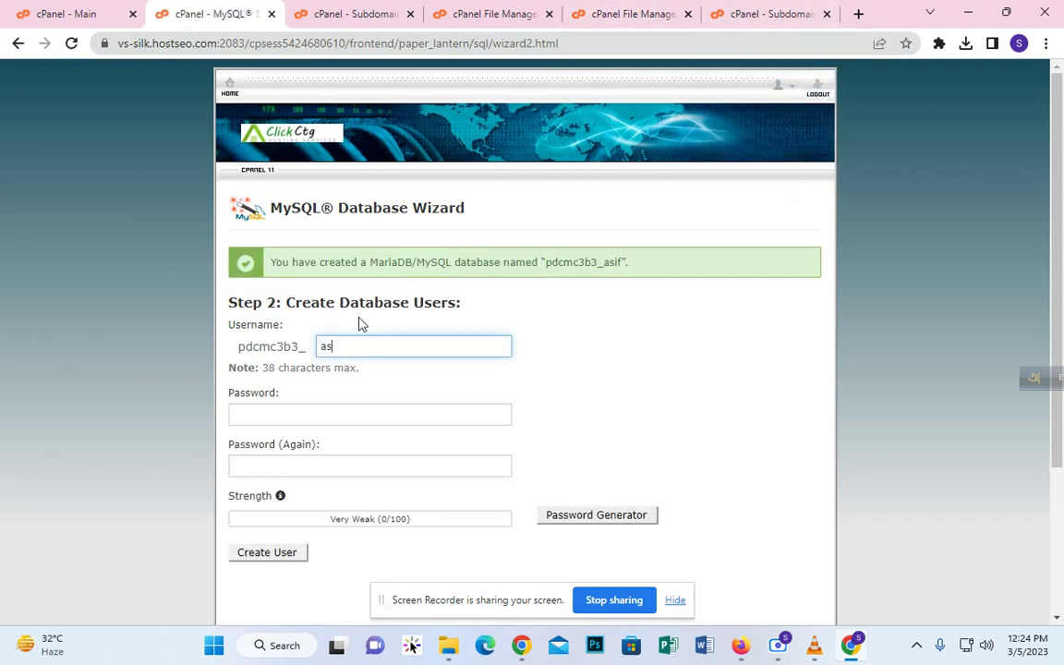
pyautogui.write('asif')
pyautogui.press('Tab')
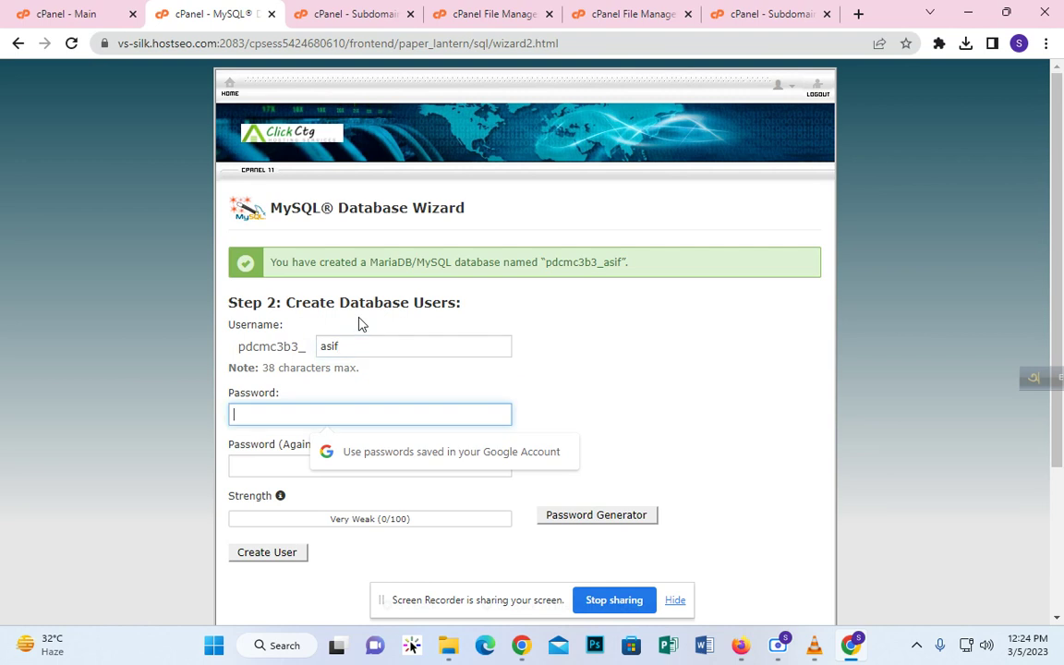
pyautogui.write('••')
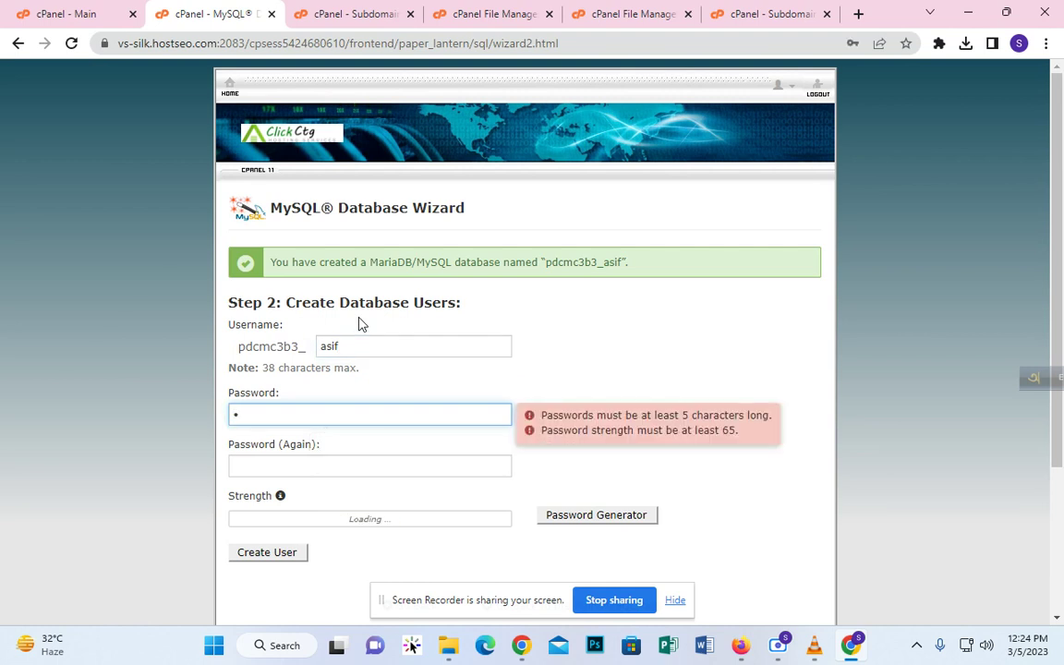
pyautogui.write('••')
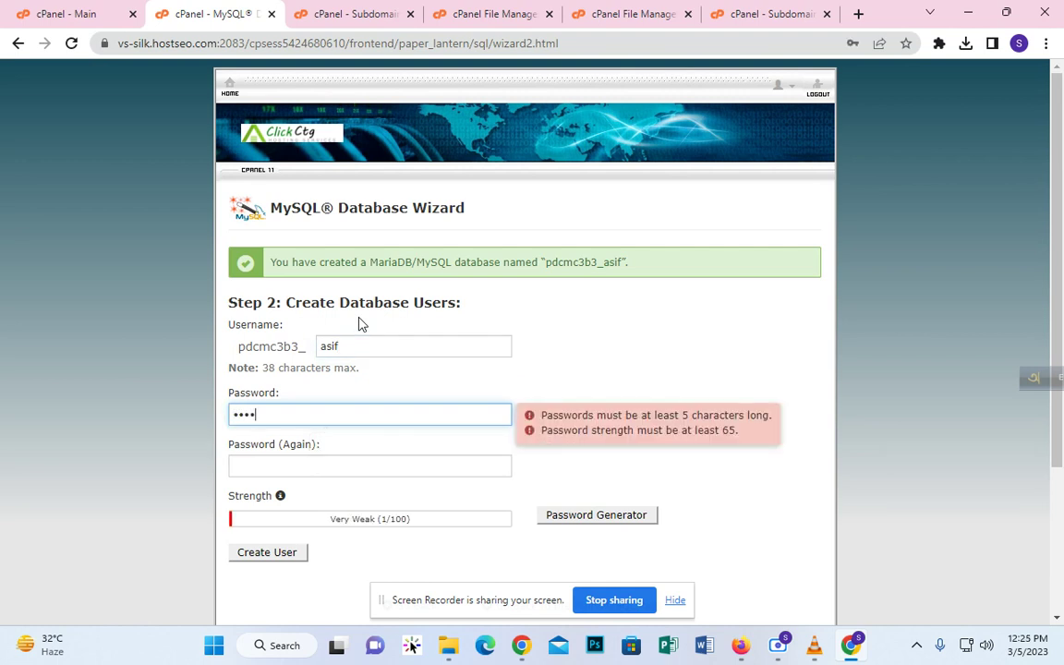
pyautogui.write('••')
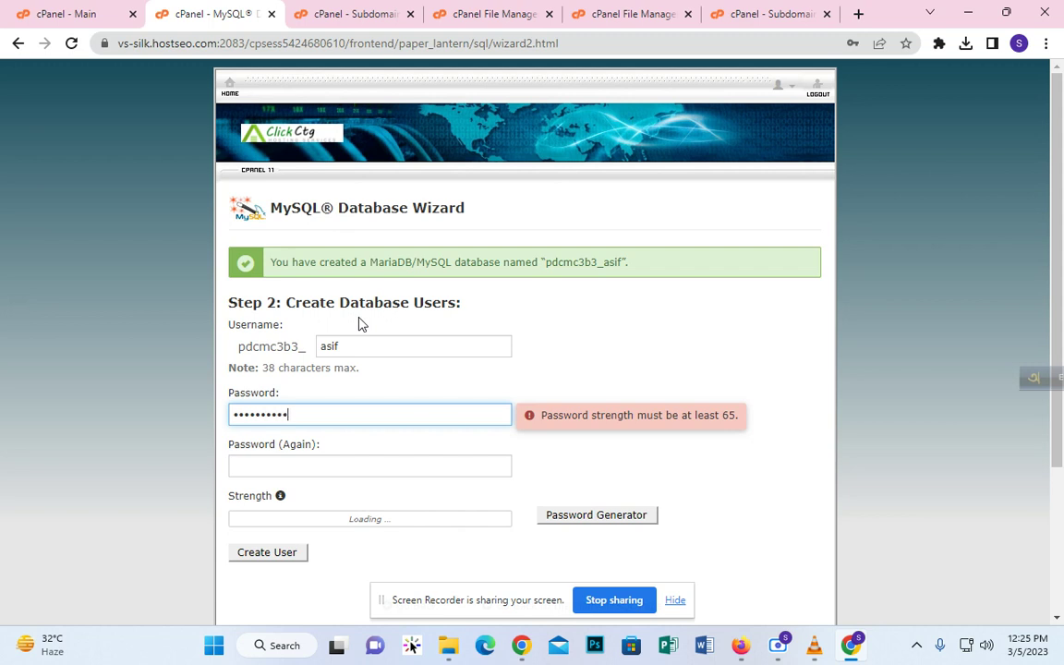
pyautogui.press('Tab')
pyautogui.write('••')
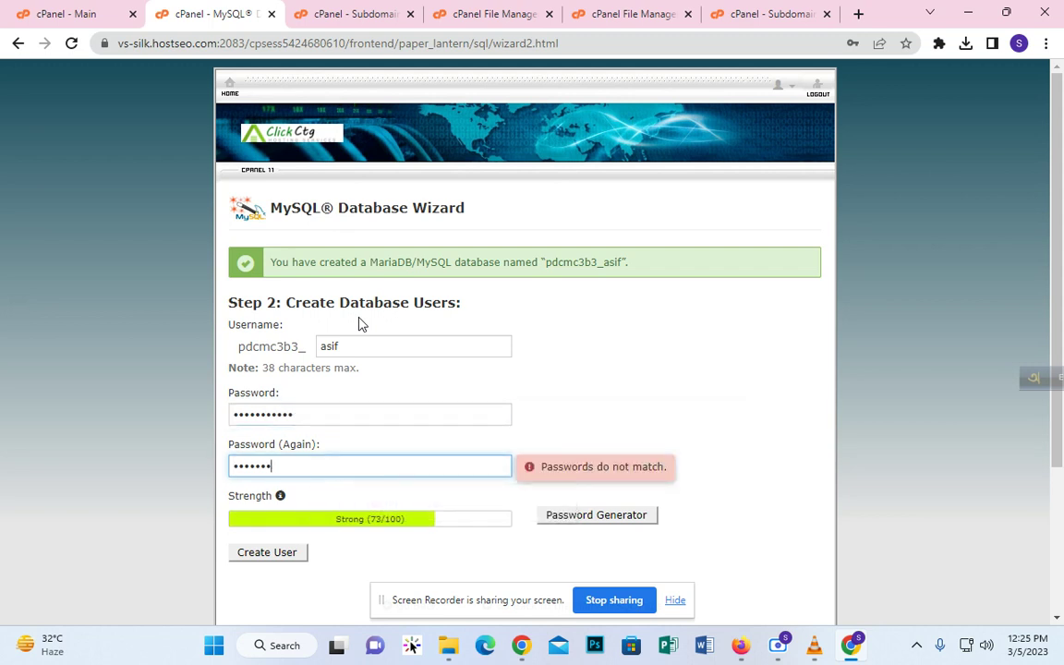
pyautogui.write('••')
pyautogui.scroll(-3, 390, 294)
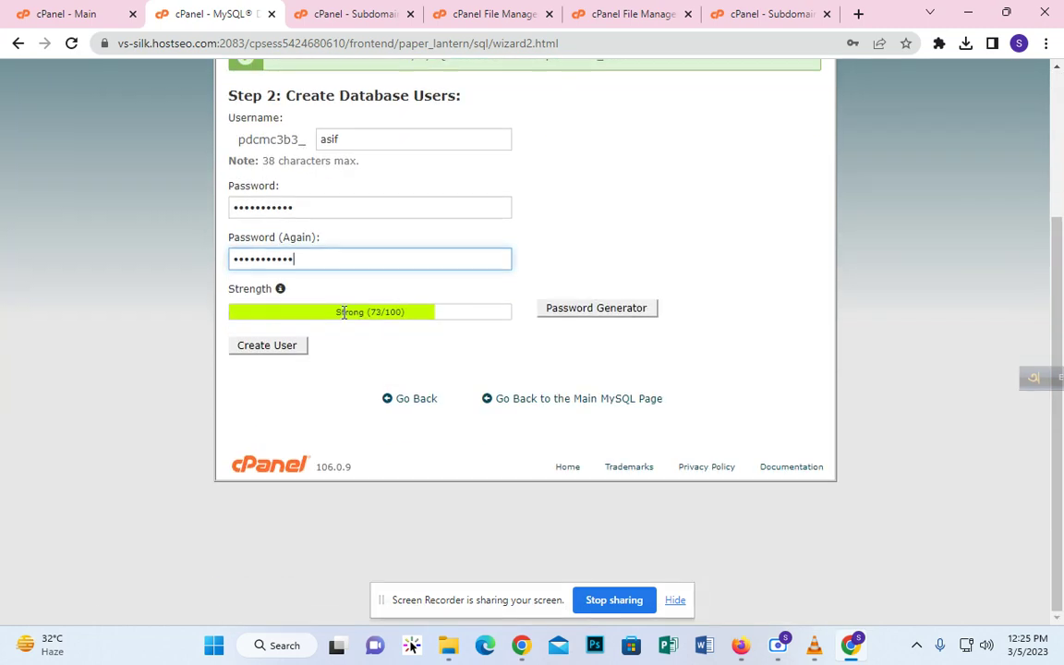
pyautogui.click(281, 352)
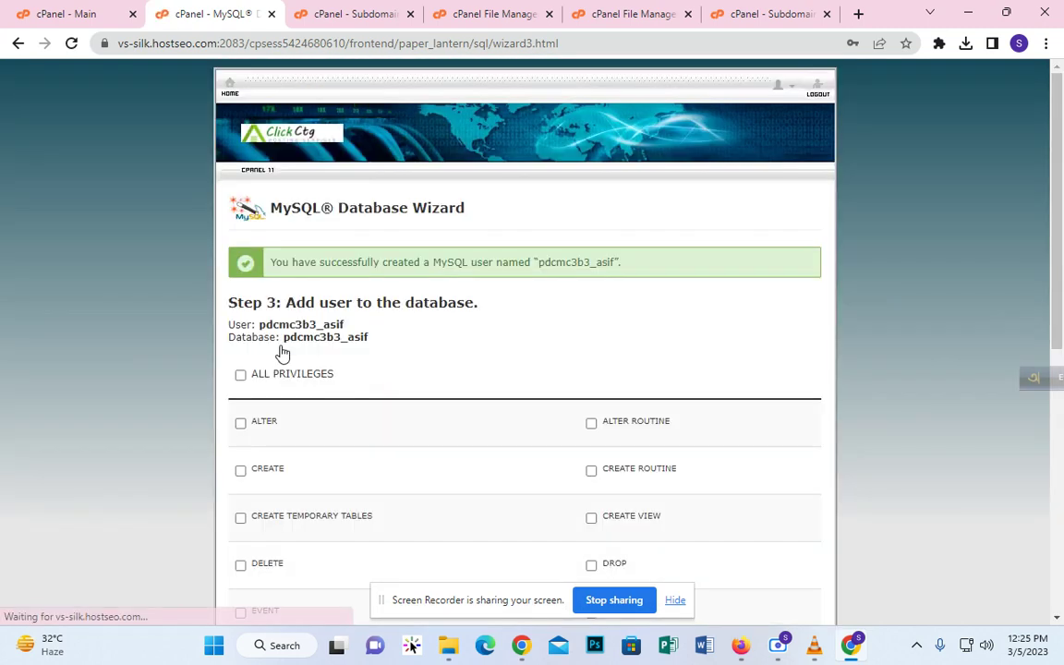
# - Grant user pdcmc3b3_asif ALL PRIVILEGES on database pdcmc3b3_asif, then select the username text
pyautogui.scroll(-1, 275, 277)
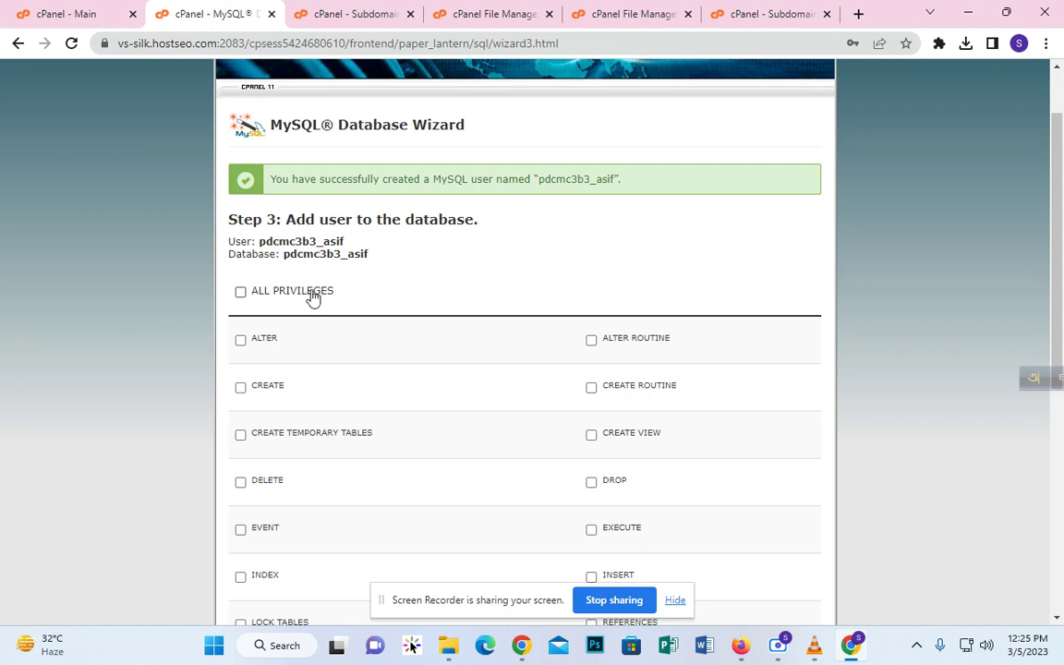
pyautogui.click(312, 294)
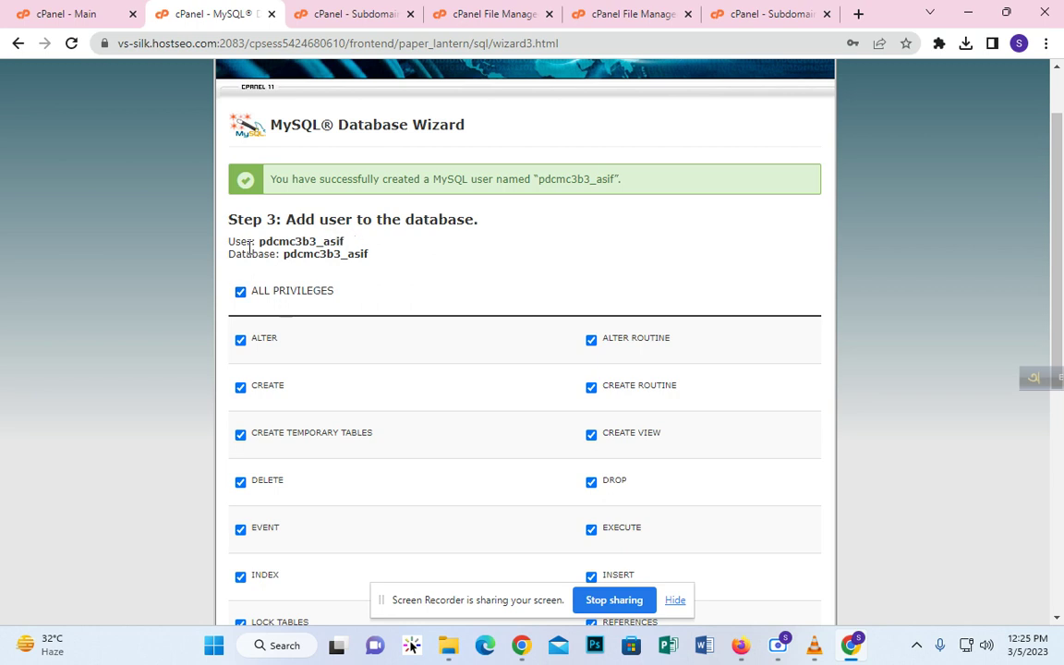
pyautogui.scroll(-3, 342, 369)
pyautogui.click(270, 556)
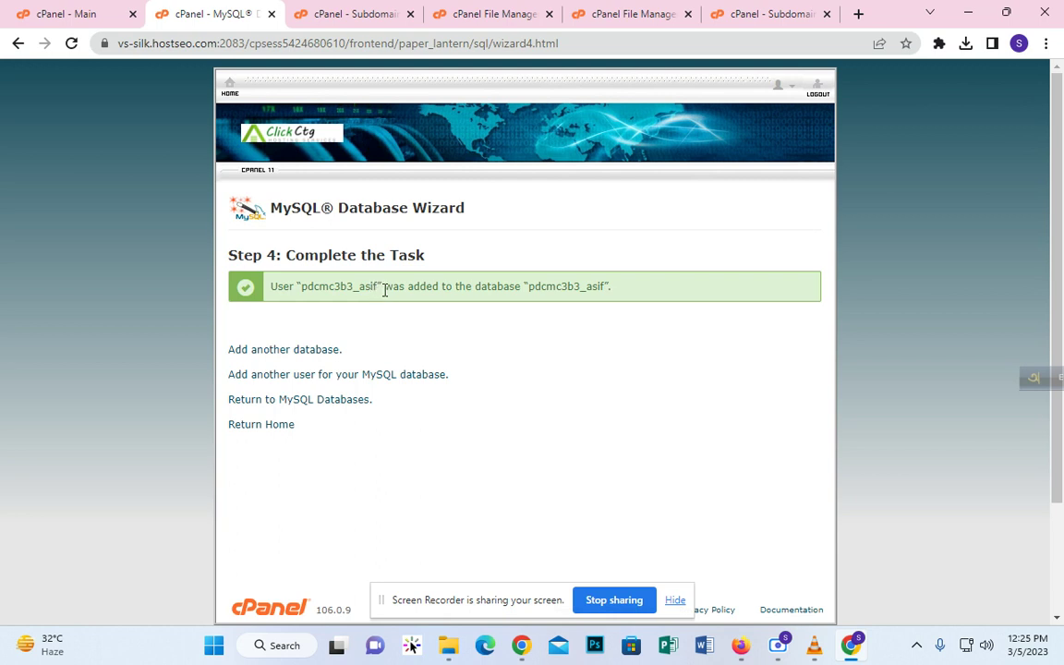
pyautogui.moveTo(377, 288); pyautogui.dragTo(306, 302)
pyautogui.click(307, 288)
pyautogui.doubleClick(312, 288)
pyautogui.hotkey('ctrl', 'c')
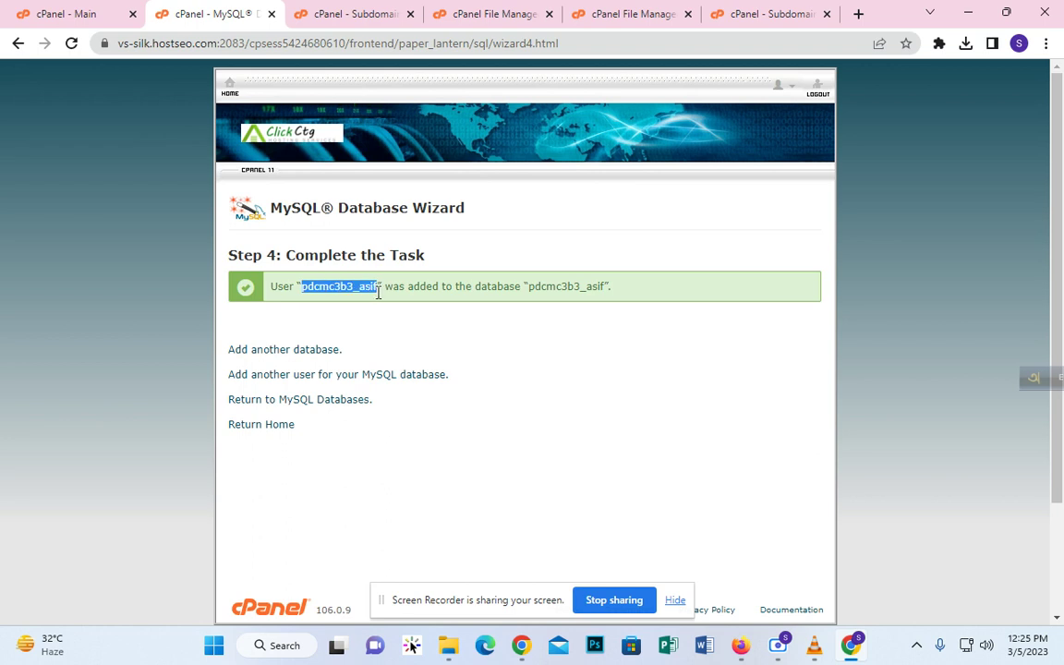
# - Visit asif.pdcmc3b3.xyz in a new tab and continue the installer in English (United States)
pyautogui.click(770, 16)
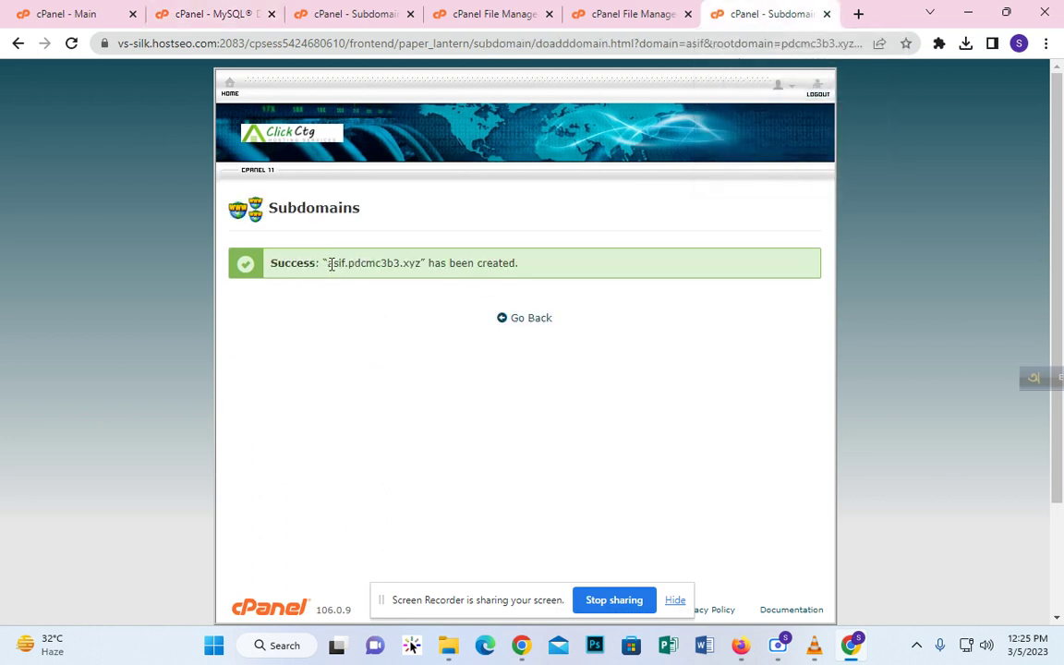
pyautogui.moveTo(331, 264); pyautogui.dragTo(403, 265)
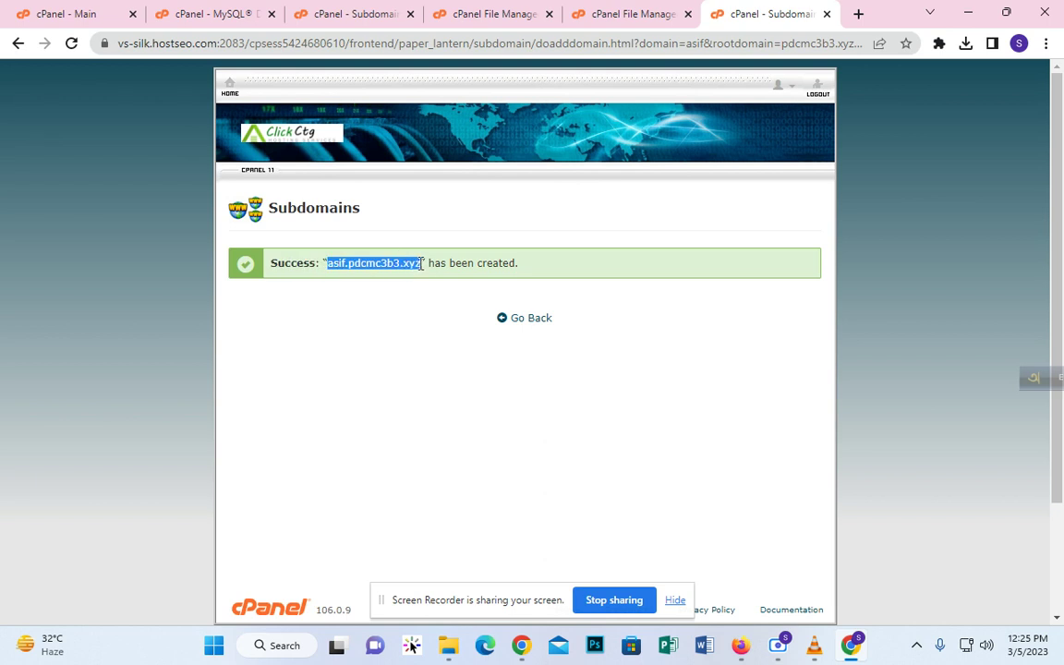
pyautogui.rightClick(411, 264)
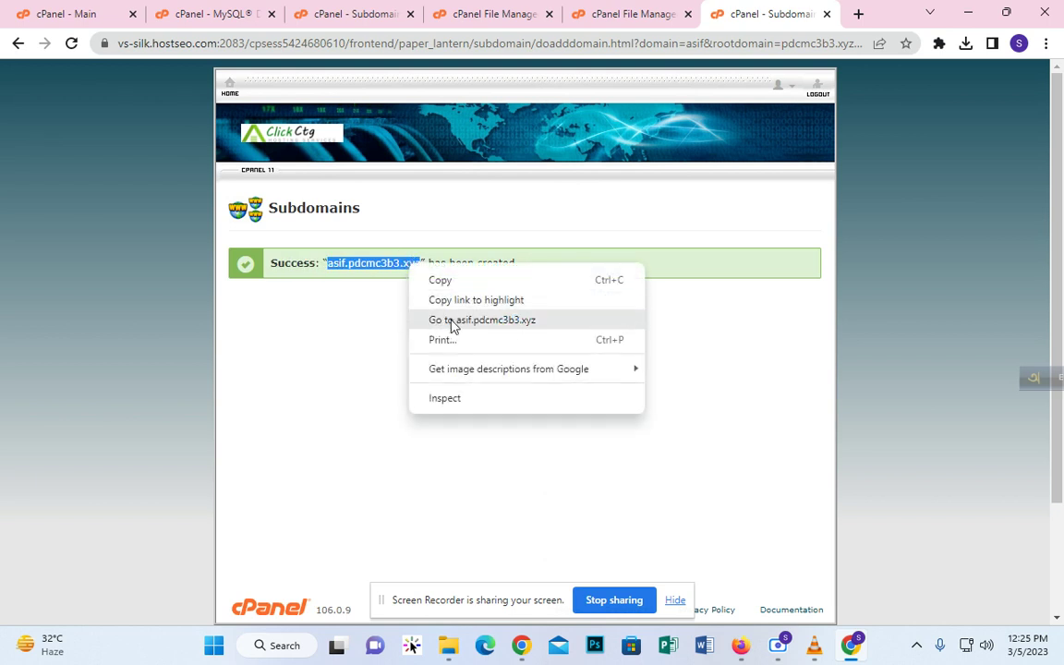
pyautogui.click(453, 321)
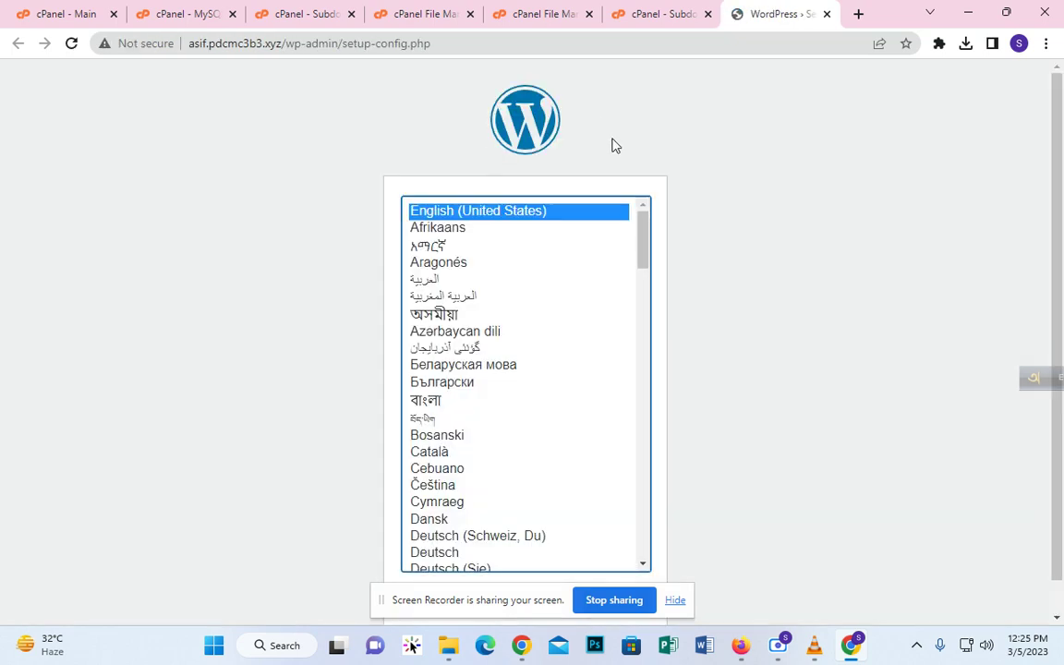
pyautogui.scroll(-1, 612, 148)
pyautogui.scroll(-3, 594, 419)
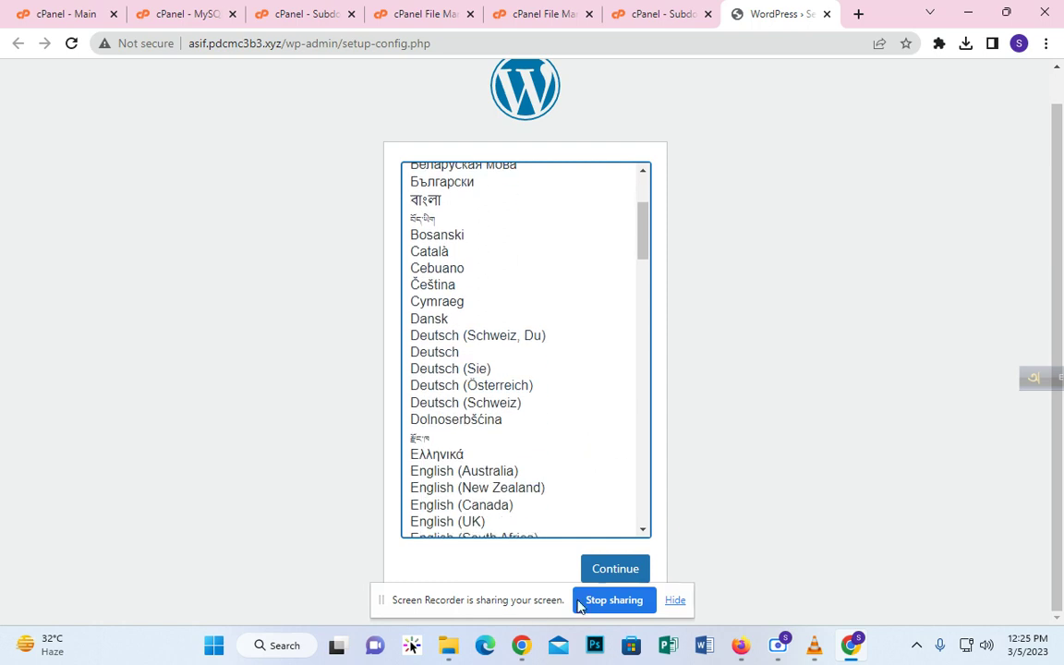
pyautogui.moveTo(532, 600); pyautogui.dragTo(928, 597)
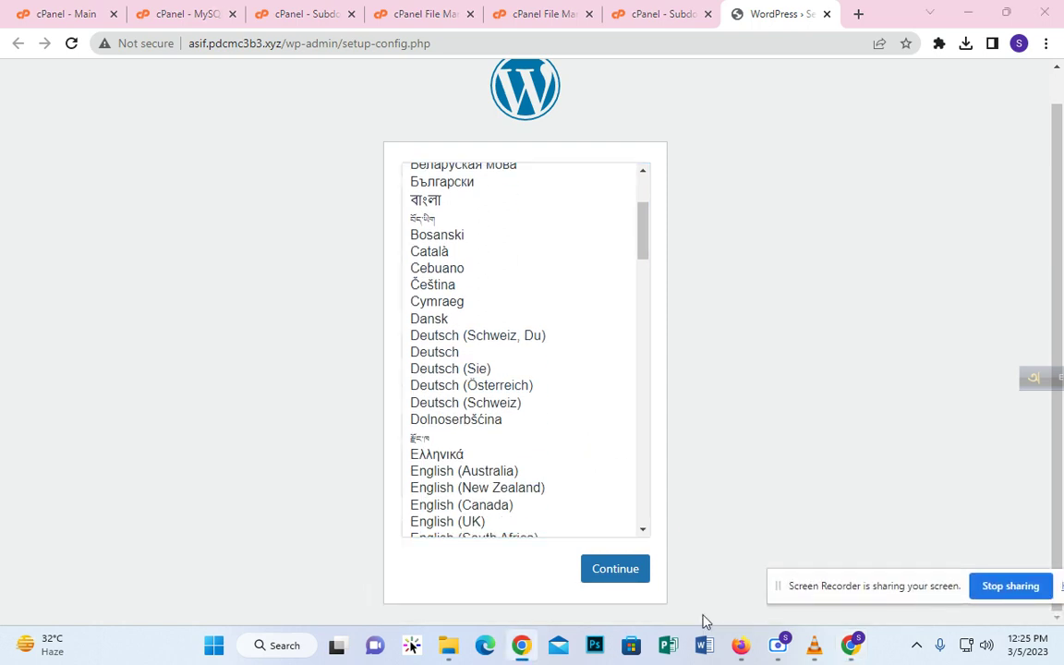
pyautogui.click(604, 584)
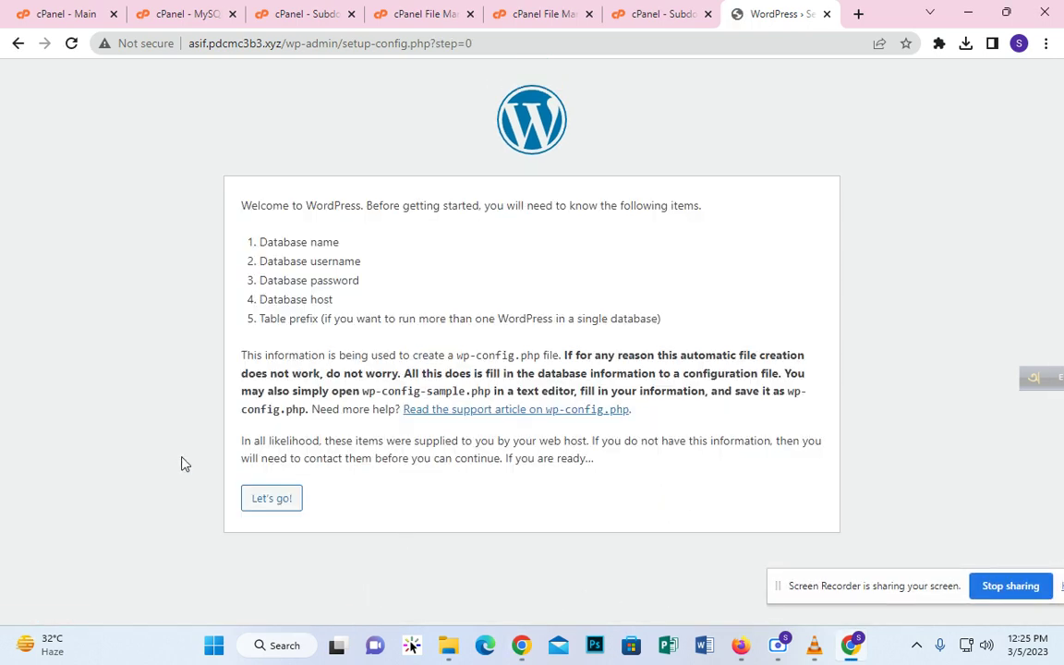
# - Submit database name and user pdcmc3b3_asif, the database password, localhost host and wp_ prefix
pyautogui.moveTo(274, 242); pyautogui.dragTo(405, 313)
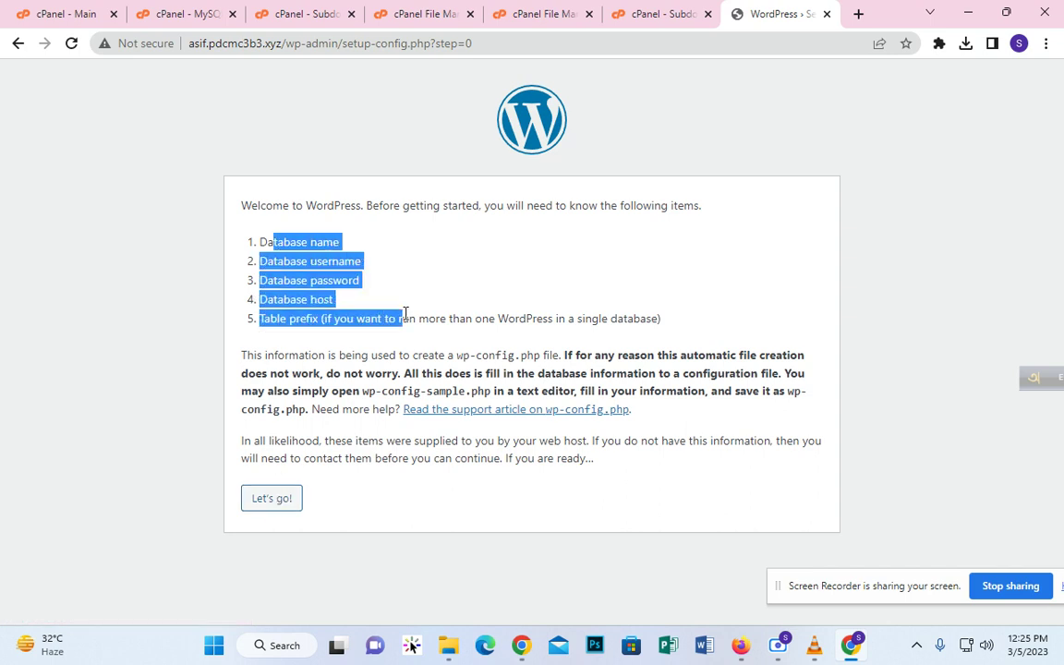
pyautogui.click(273, 499)
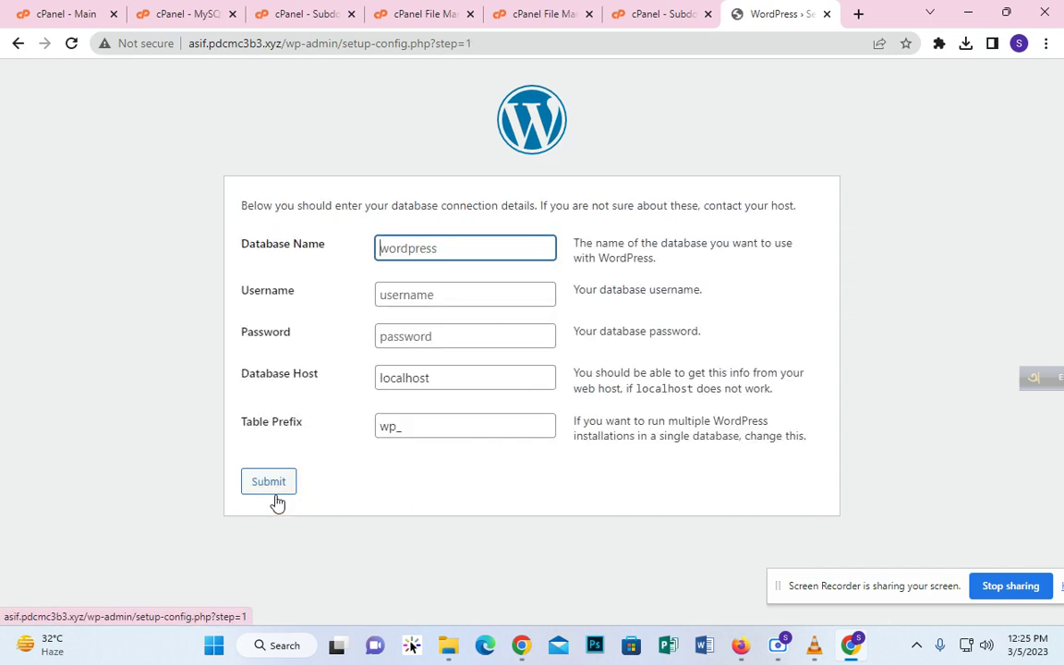
pyautogui.click(434, 249)
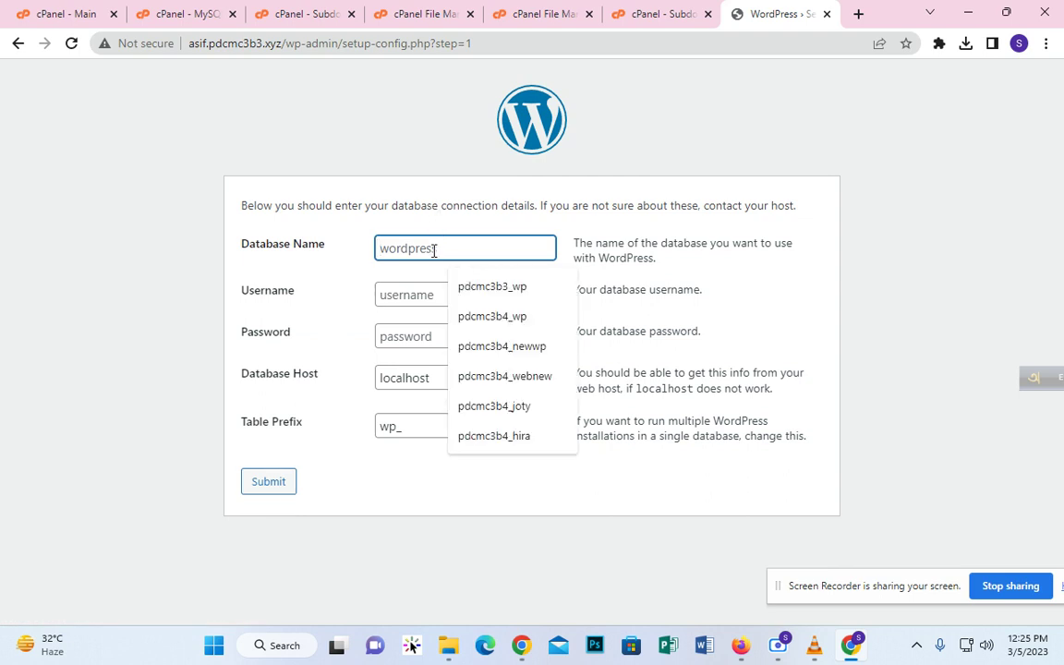
pyautogui.hotkey('ctrl', 'v')
pyautogui.click(413, 295)
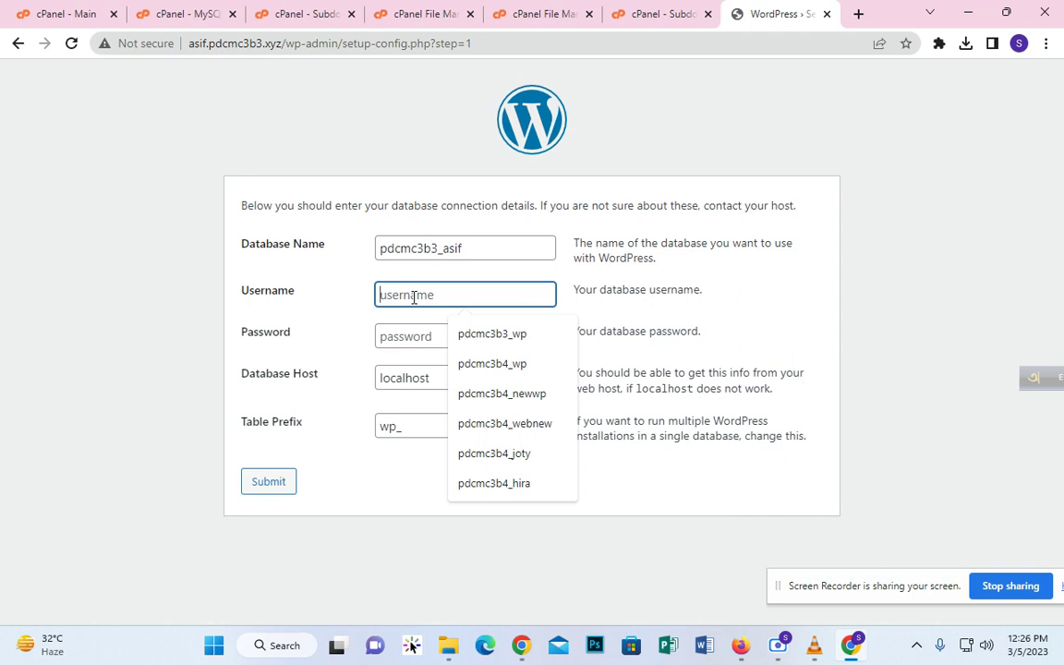
pyautogui.hotkey('ctrl', 'v')
pyautogui.click(423, 337)
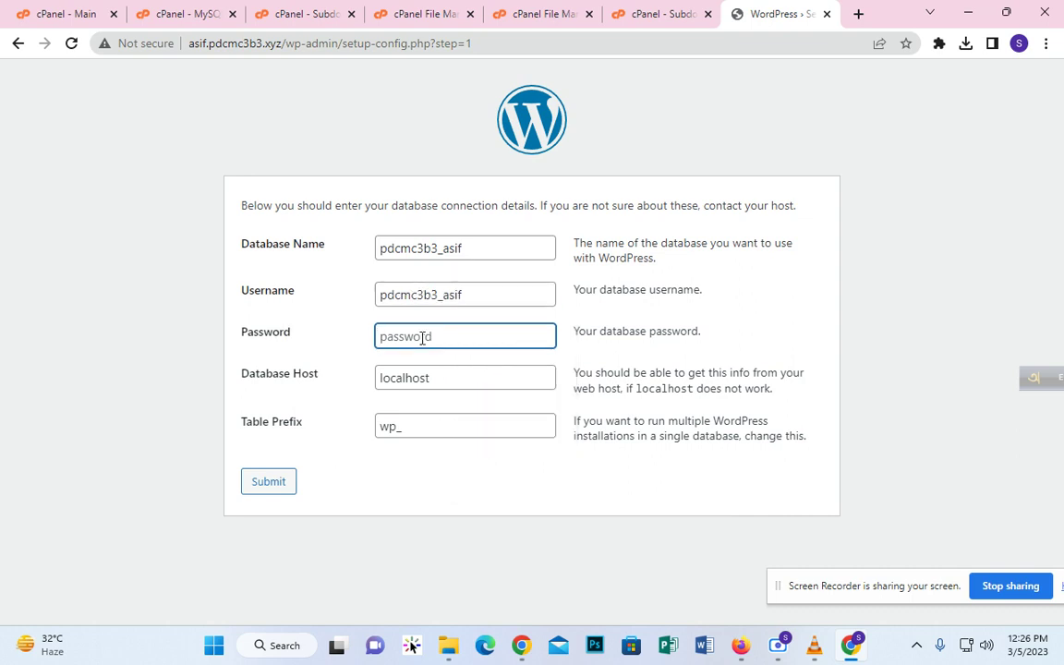
pyautogui.doubleClick(391, 429)
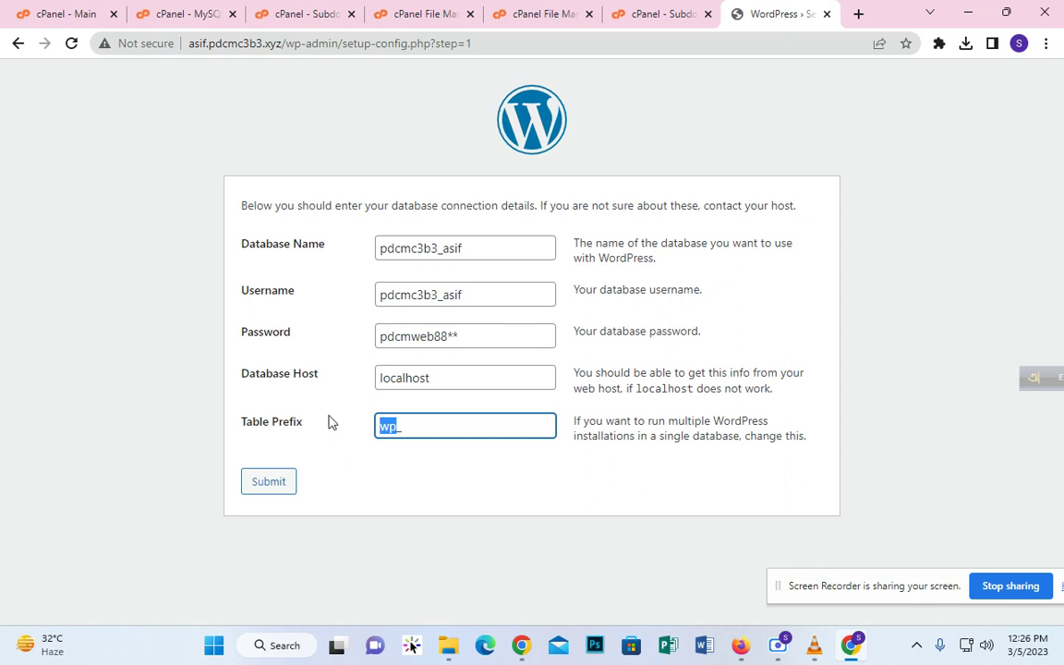
pyautogui.click(286, 487)
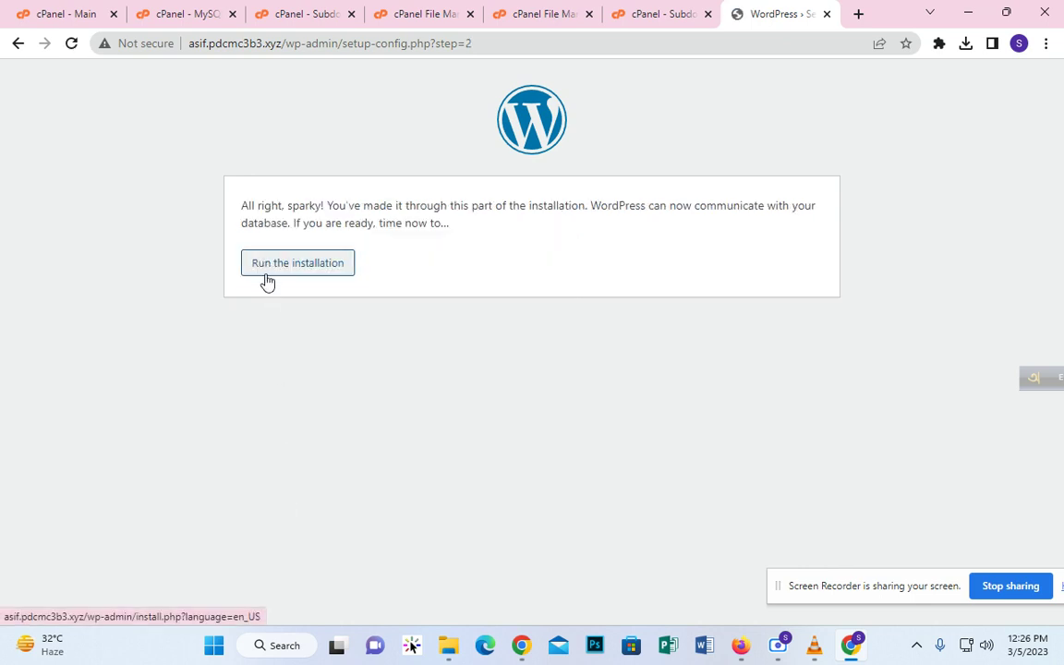
# - Start the WordPress installation and reload the setup page at a smaller zoom
pyautogui.click(267, 275)
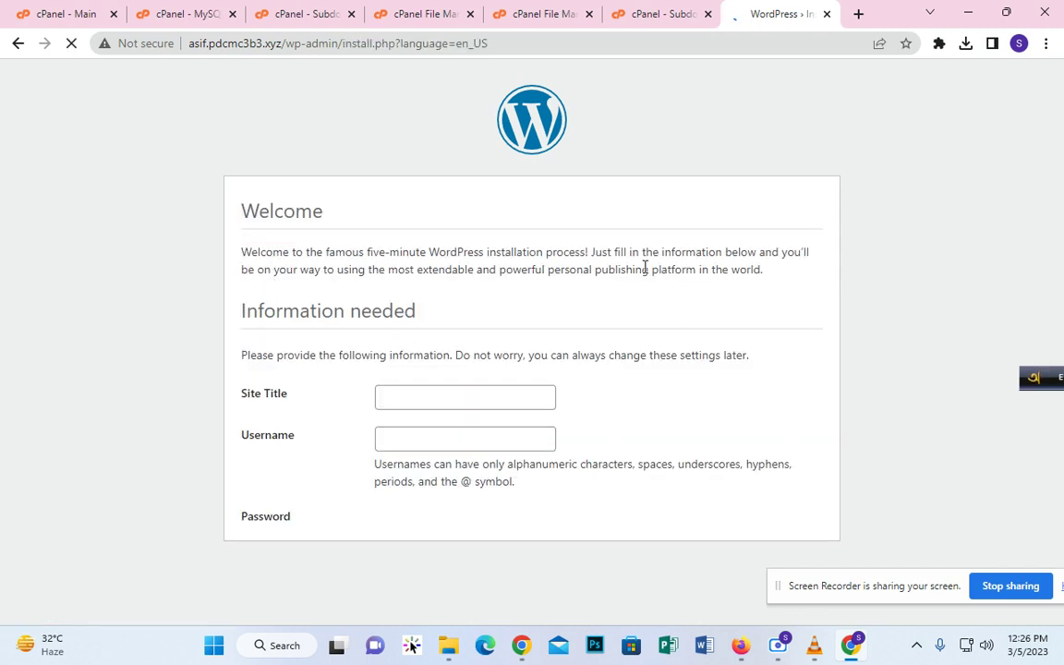
pyautogui.hotkey('ctrl', '-')
pyautogui.hotkey('ctrl', '-')
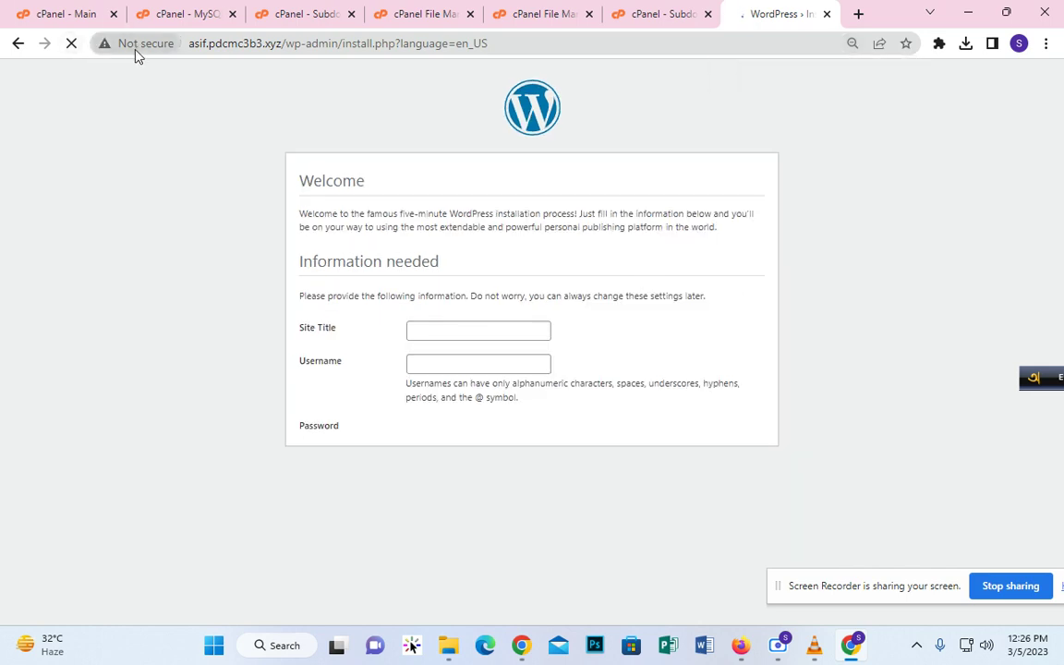
pyautogui.click(239, 44)
pyautogui.press('Return')
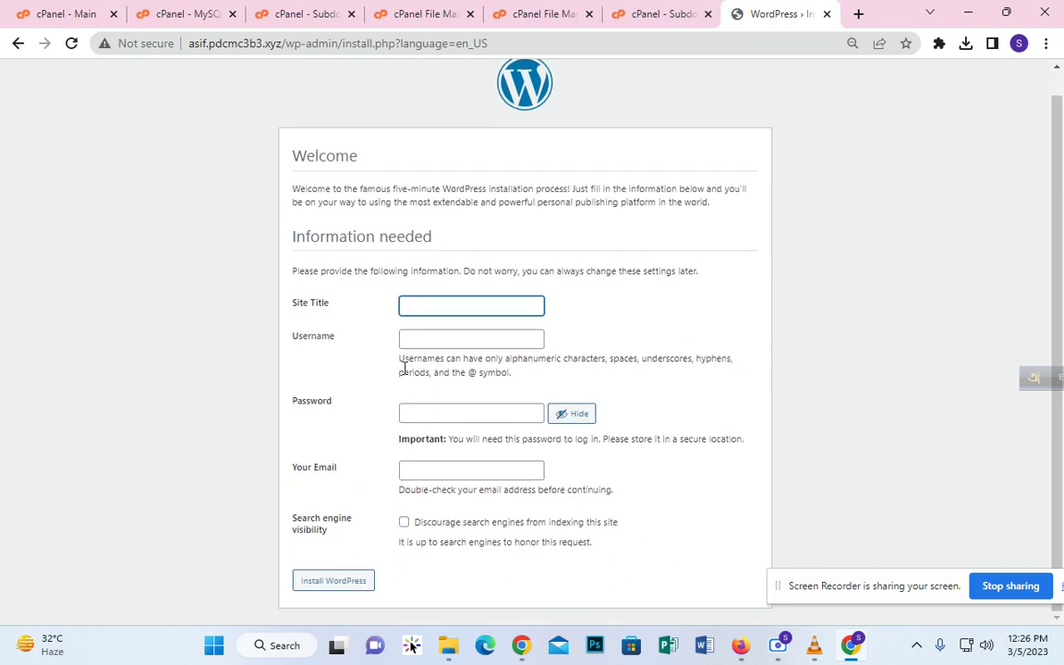
pyautogui.hotkey('ctrl', '+')
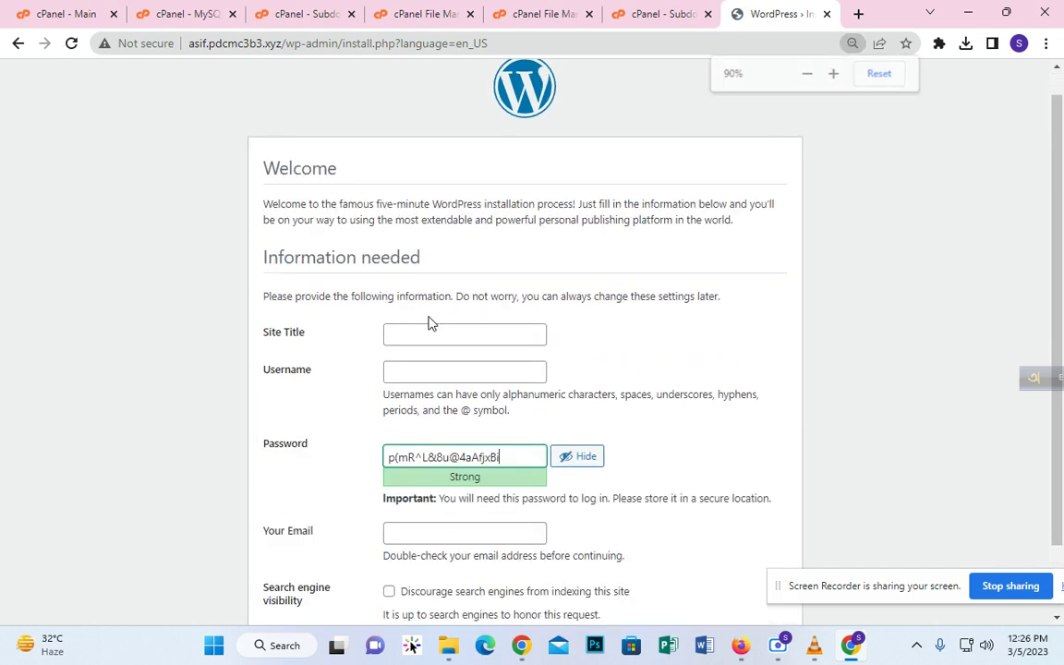
# - Enter site title Pdcm Practice Website, the admin username, and a custom password
pyautogui.click(439, 338)
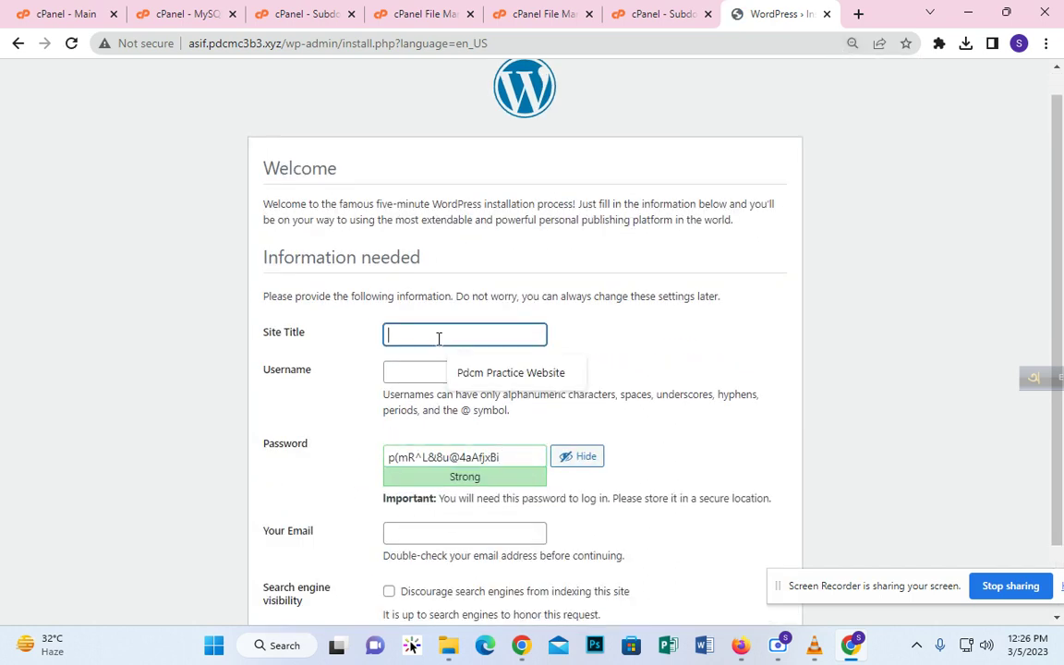
pyautogui.click(478, 372)
pyautogui.click(477, 367)
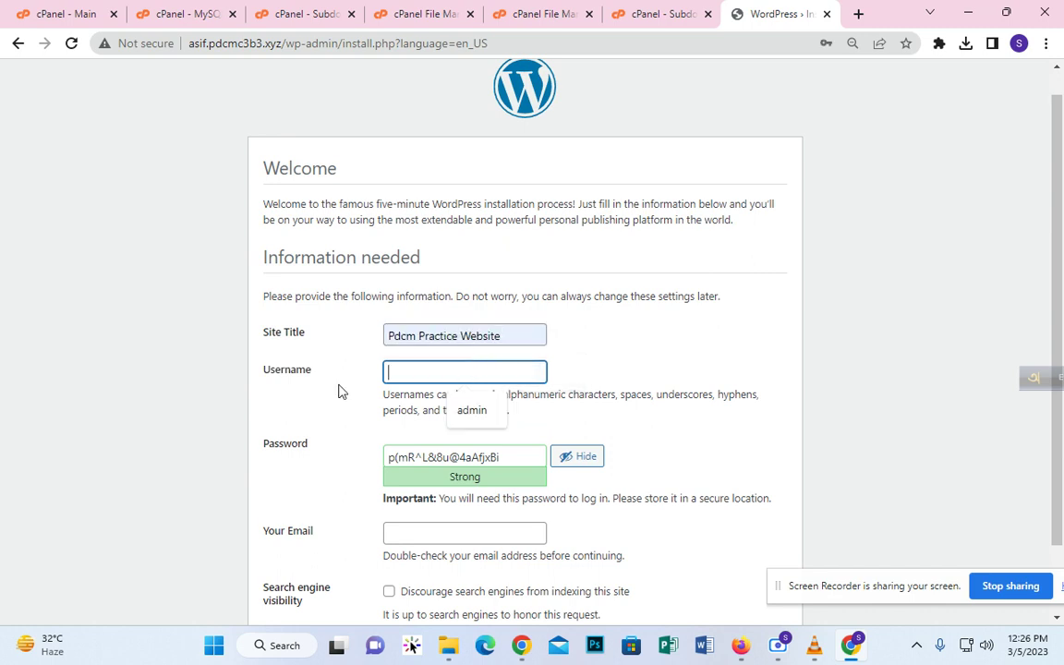
pyautogui.click(473, 410)
pyautogui.scroll(-2, 495, 380)
pyautogui.click(495, 380)
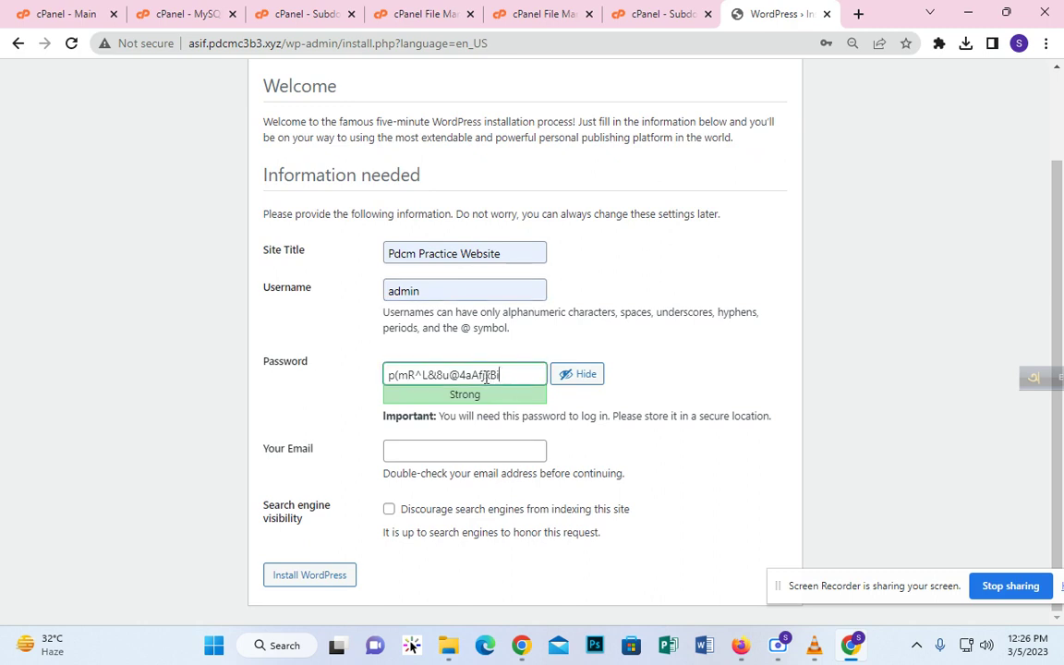
pyautogui.hotkey('ctrl', 'a')
pyautogui.write('admin')
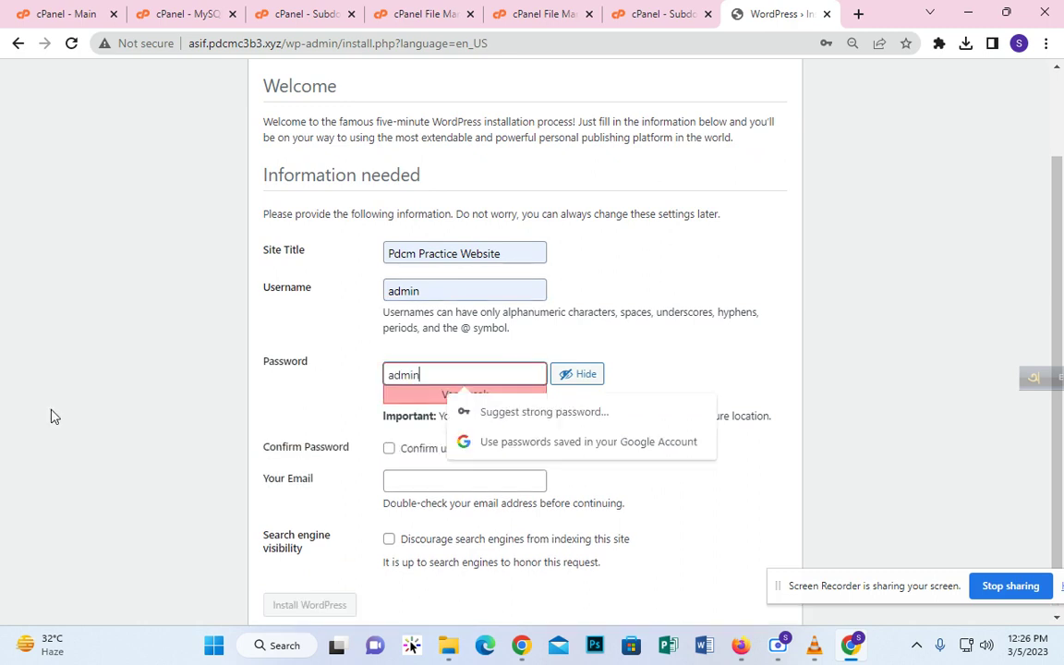
# - Confirm use of the weak password, add the admin e-mail, and install WordPress
pyautogui.click(390, 449)
pyautogui.click(411, 478)
pyautogui.click(435, 519)
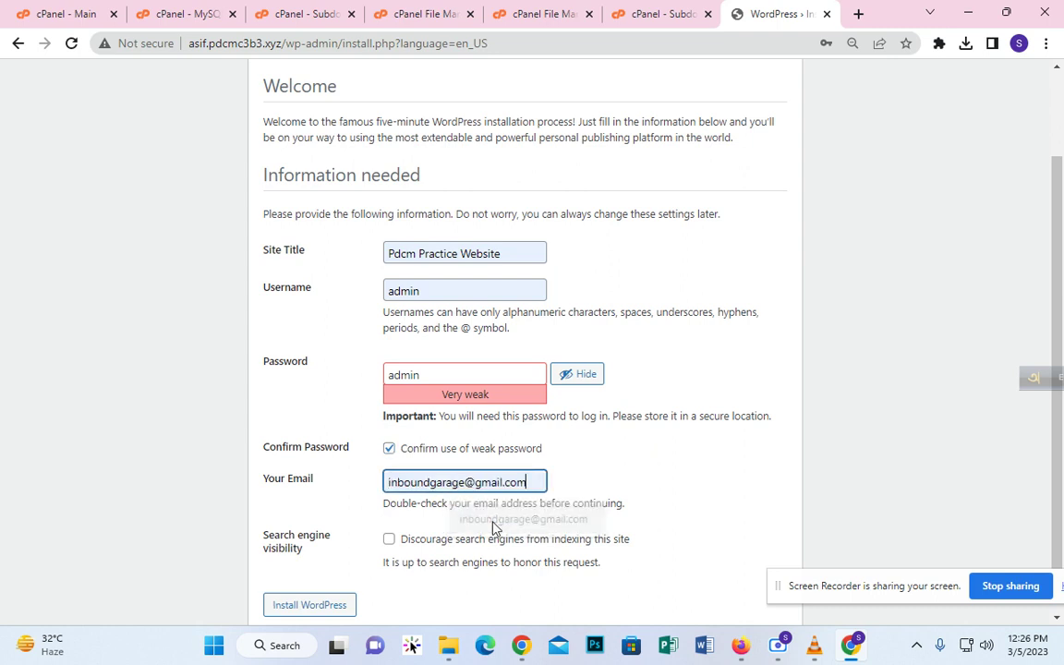
pyautogui.scroll(-1, 471, 409)
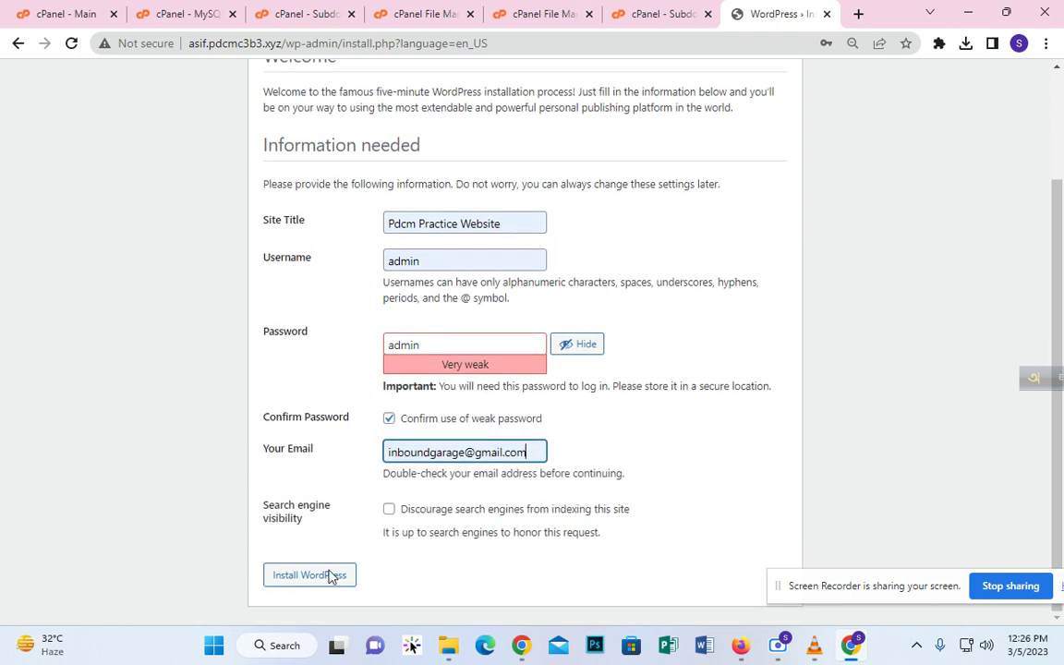
pyautogui.scroll(1, 319, 351)
pyautogui.scroll(-1, 305, 369)
pyautogui.click(297, 580)
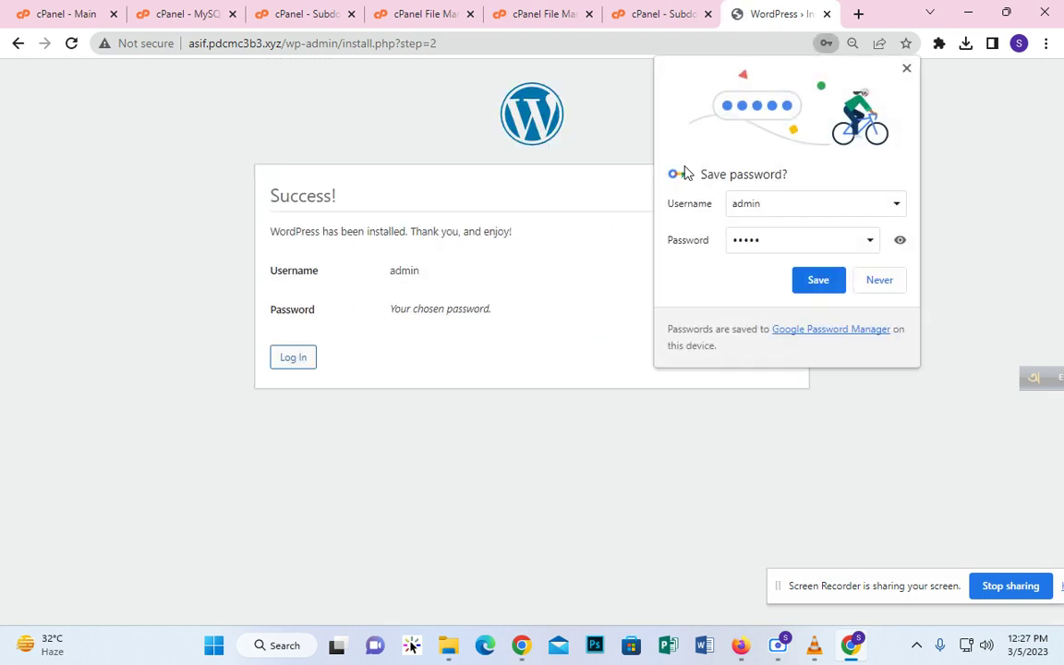
# - Dismiss the browser password popups, go to the login page, and submit the admin credentials
pyautogui.click(673, 285)
pyautogui.click(888, 284)
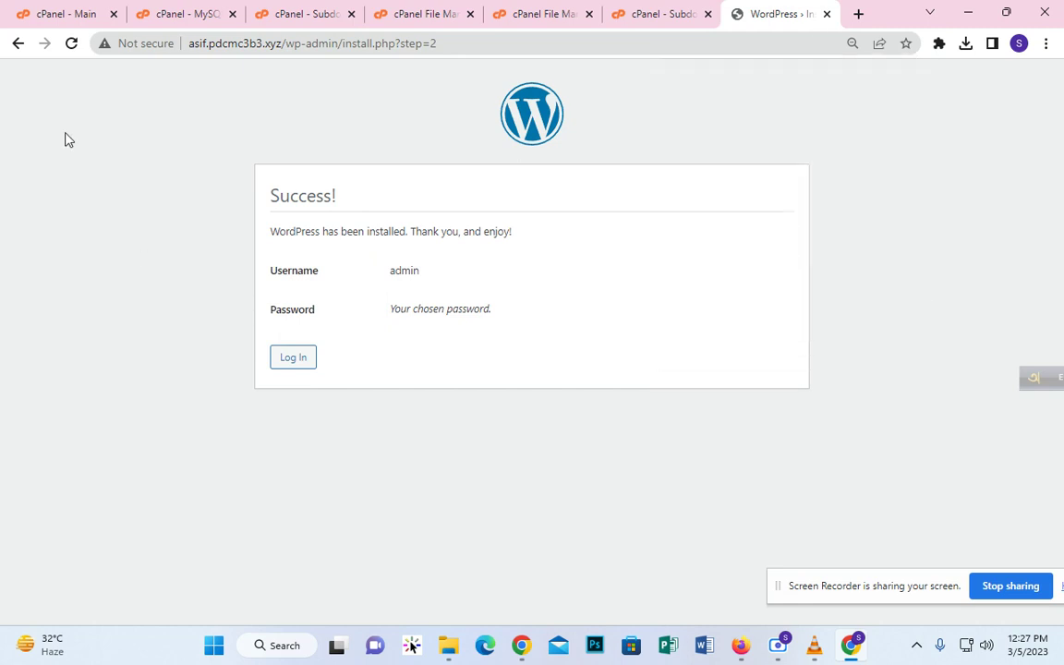
pyautogui.click(310, 357)
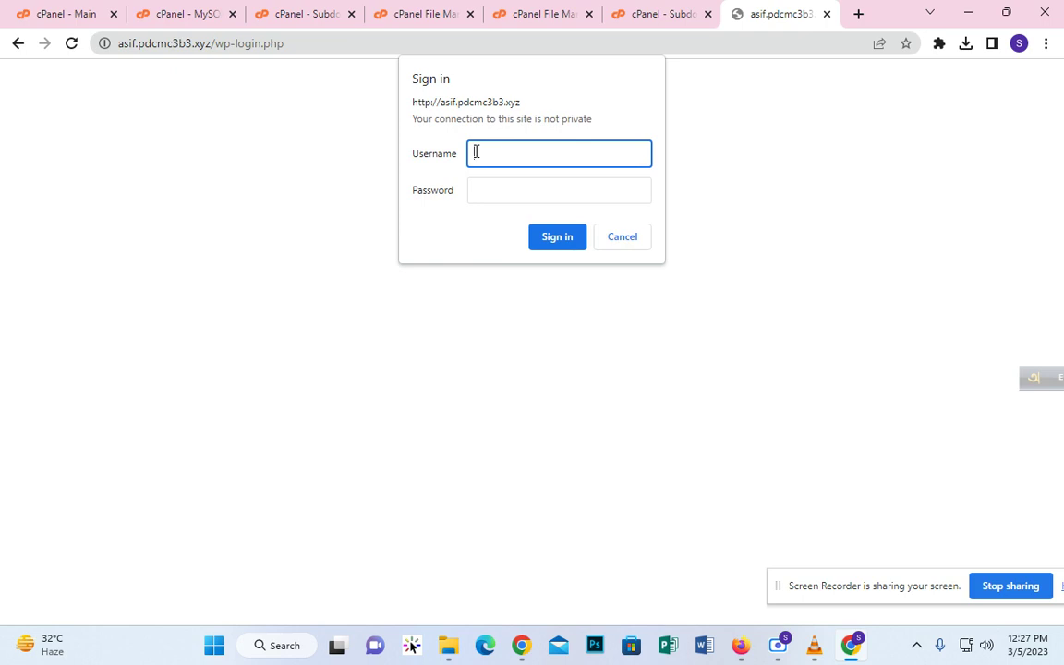
pyautogui.press('Tab')
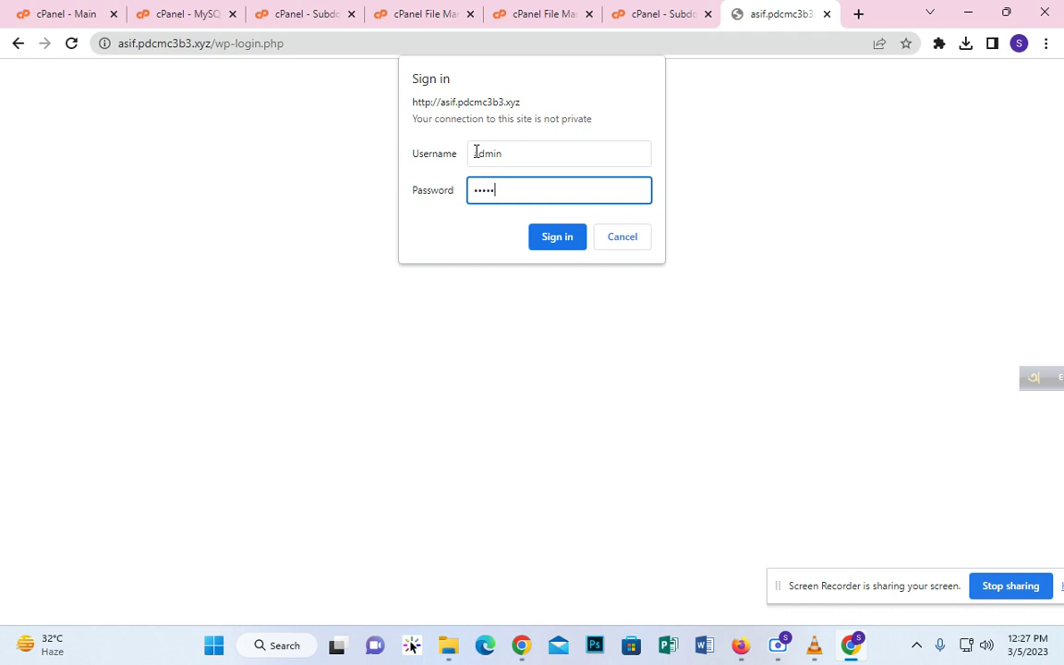
pyautogui.press('Return')
# - Re-enter the admin username and the password to sign in to the dashboard
pyautogui.click(497, 254)
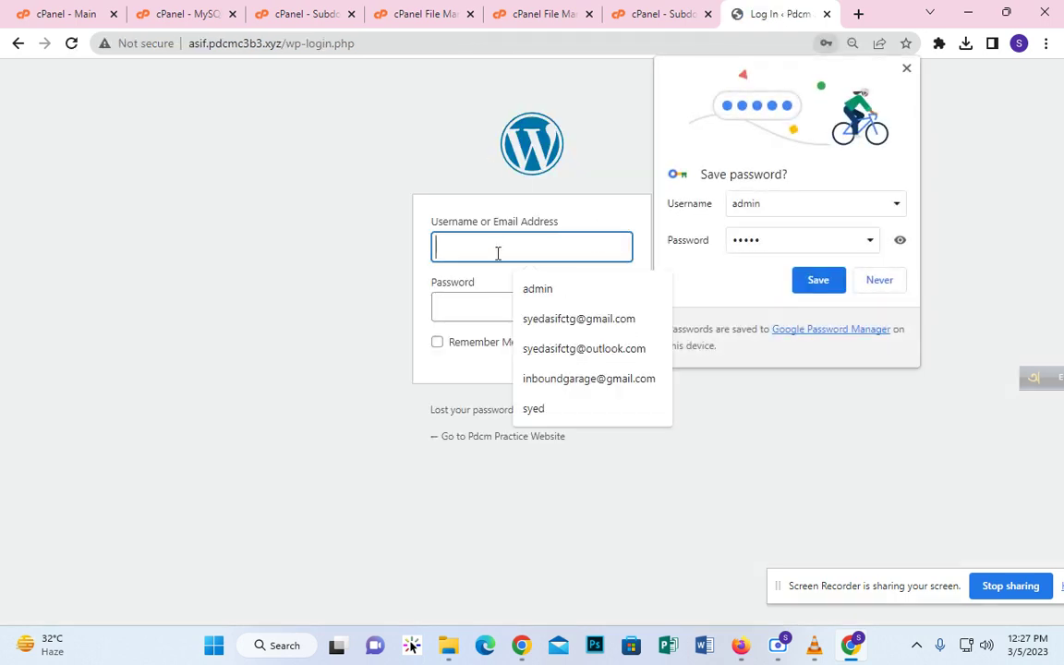
pyautogui.click(538, 290)
pyautogui.click(478, 302)
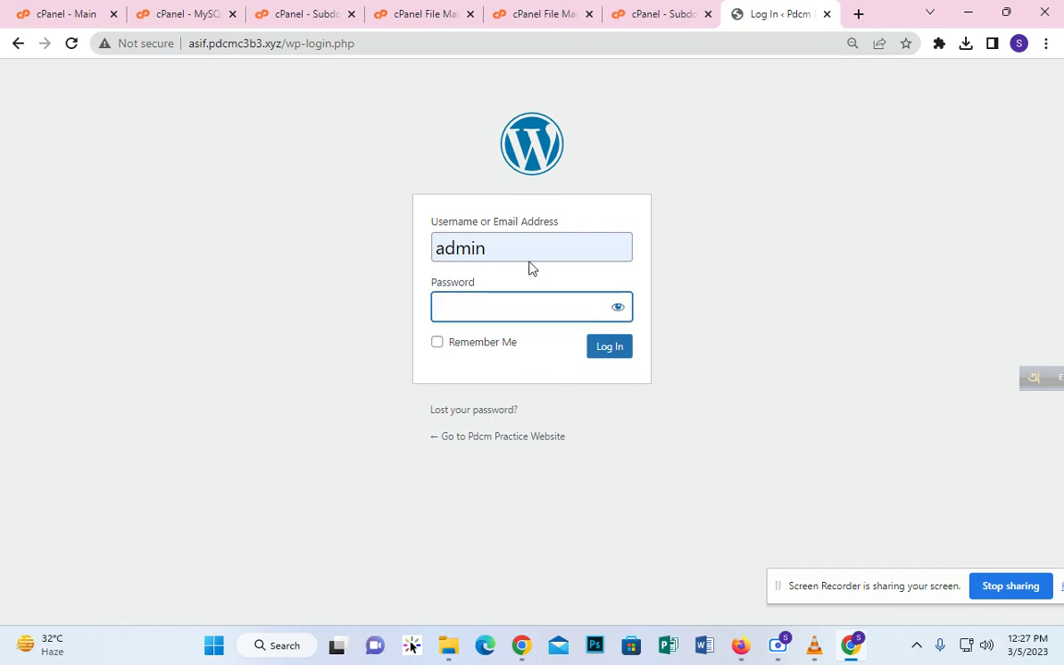
pyautogui.click(526, 254)
pyautogui.click(504, 312)
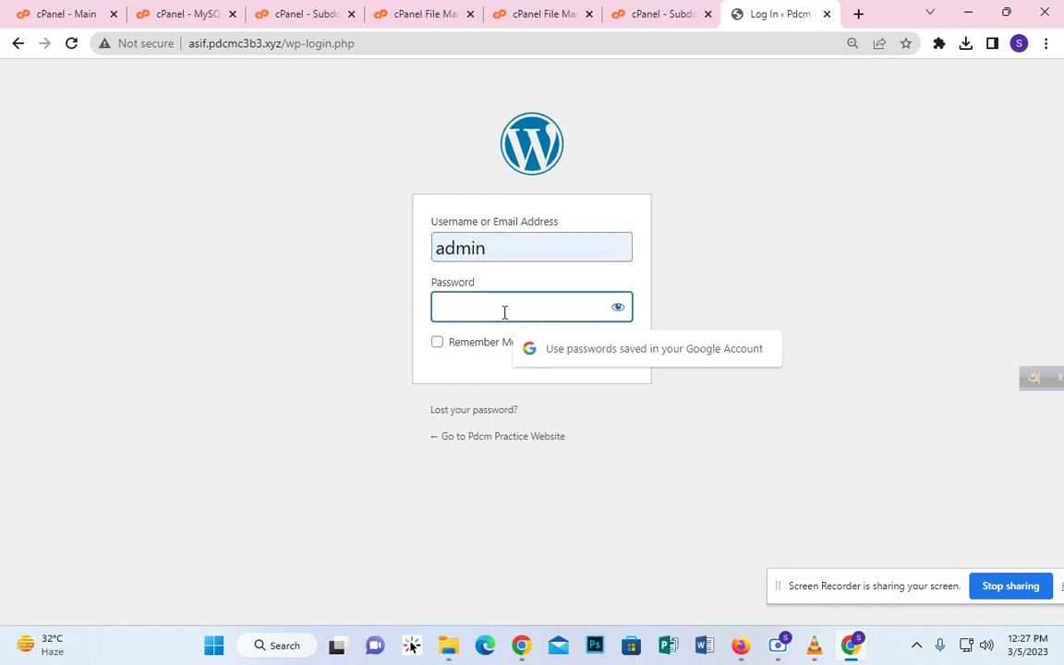
pyautogui.write('•••••')
pyautogui.press('Return')
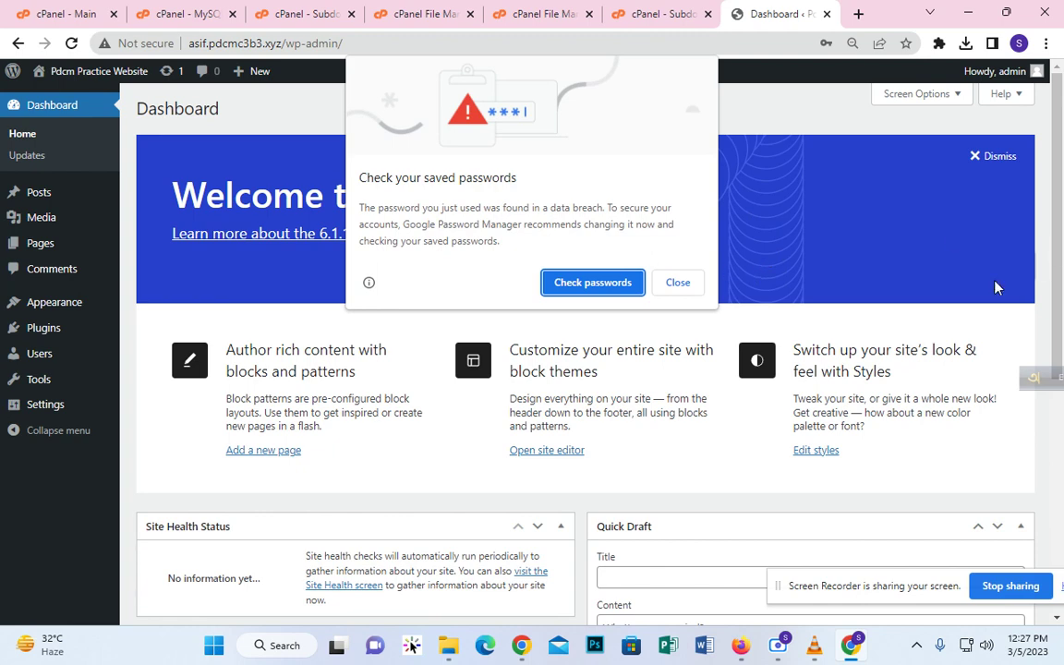
# - Dismiss the password popups and open Visit Site in a new tab to view the live site
pyautogui.click(678, 282)
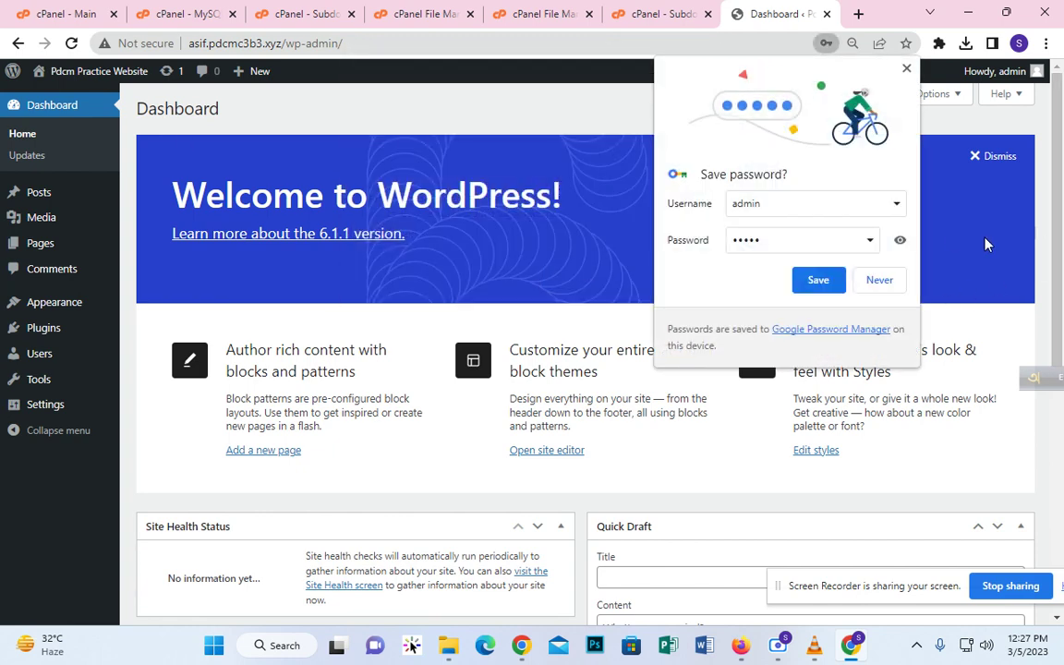
pyautogui.click(878, 281)
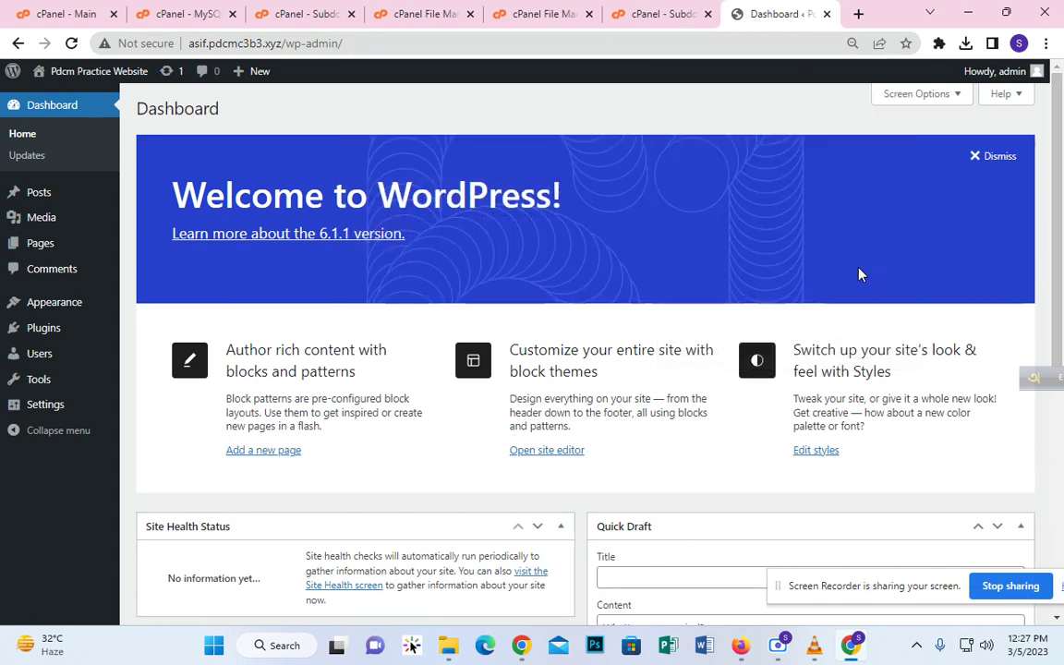
pyautogui.rightClick(64, 106)
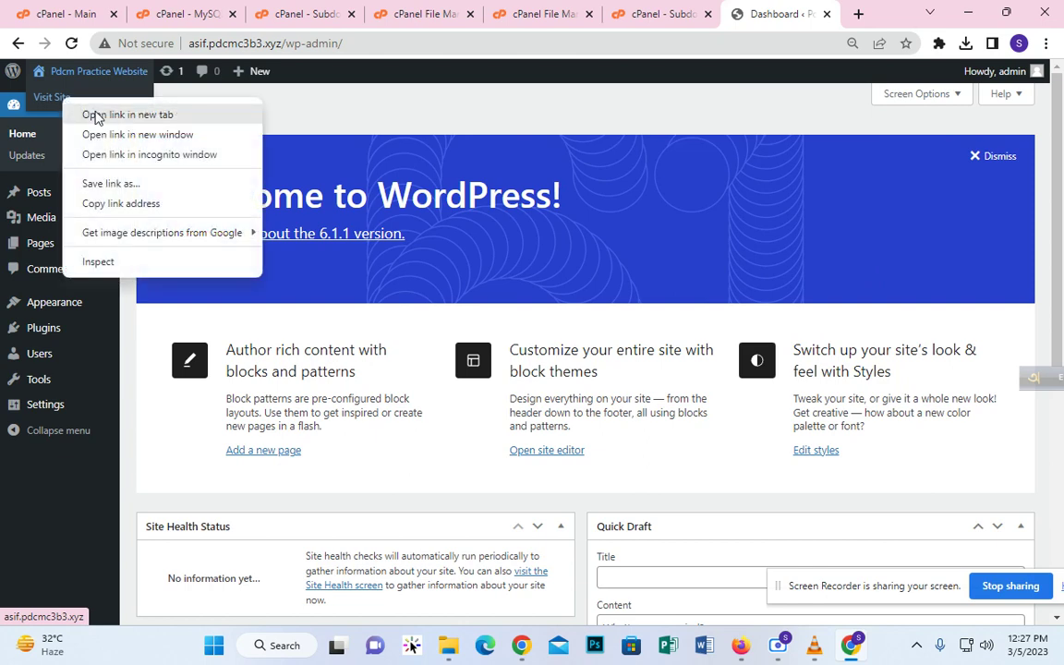
pyautogui.click(95, 115)
pyautogui.click(790, 14)
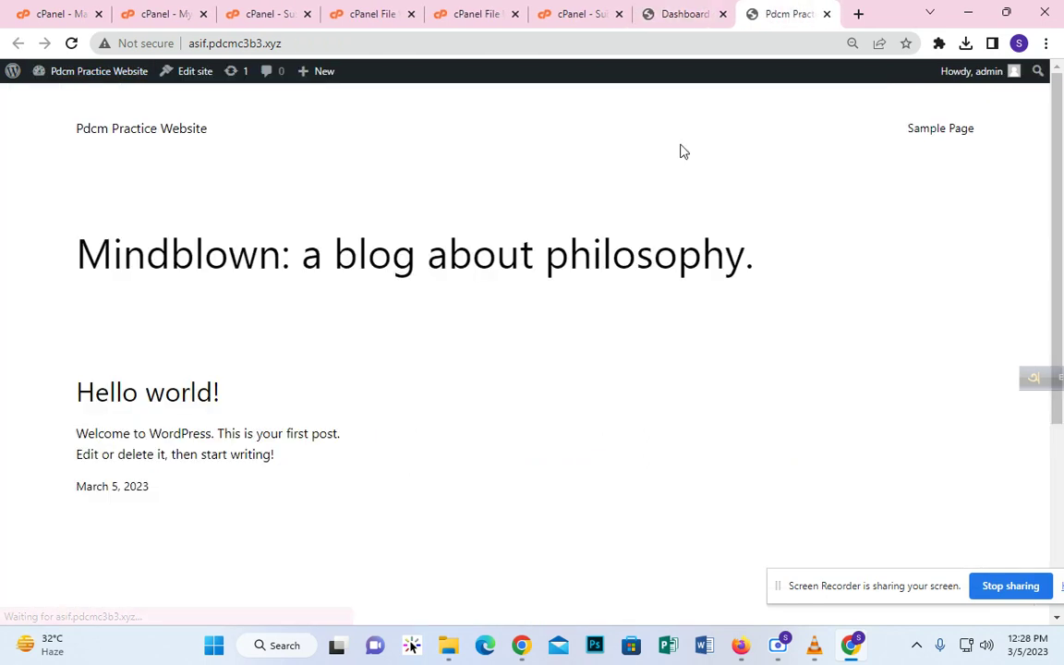